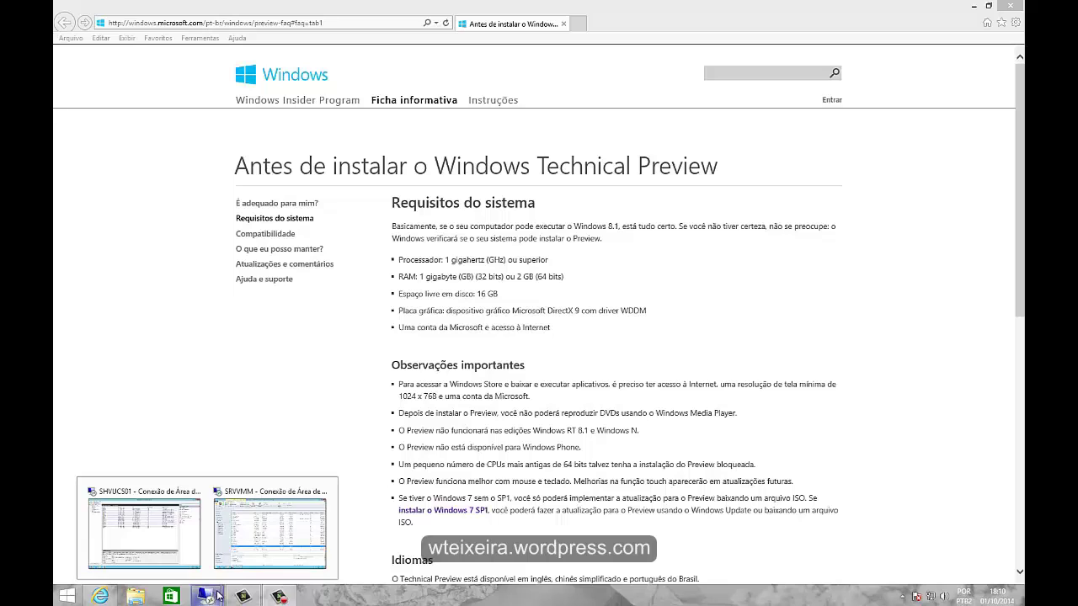
From the SRVVMM session, launch Criar Máquina Virtual on the clshvucs host cluster
left_click(278, 495)
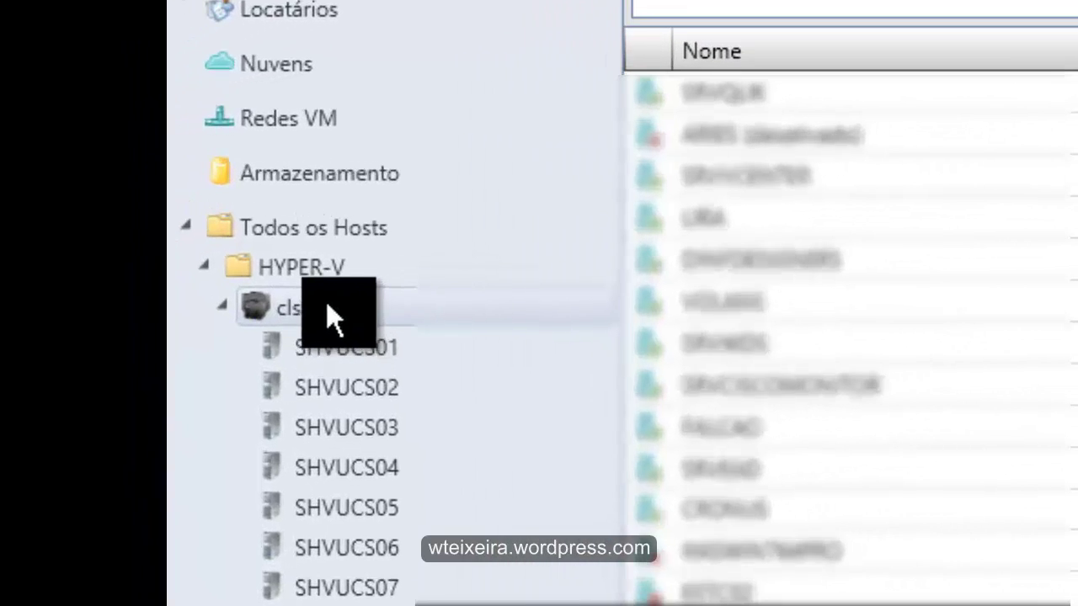
right_click(327, 305)
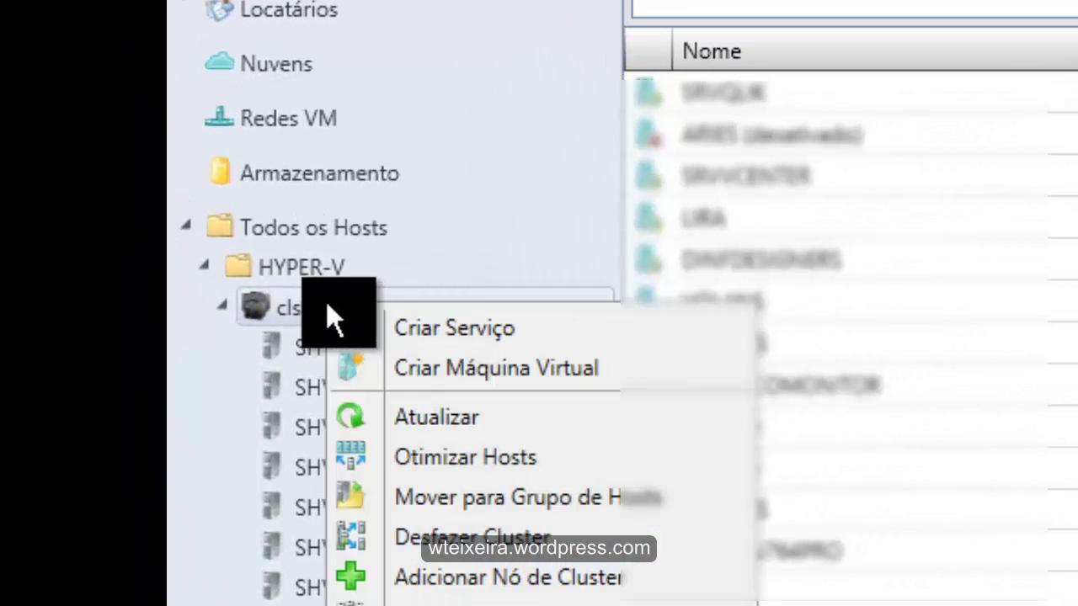
left_click(460, 368)
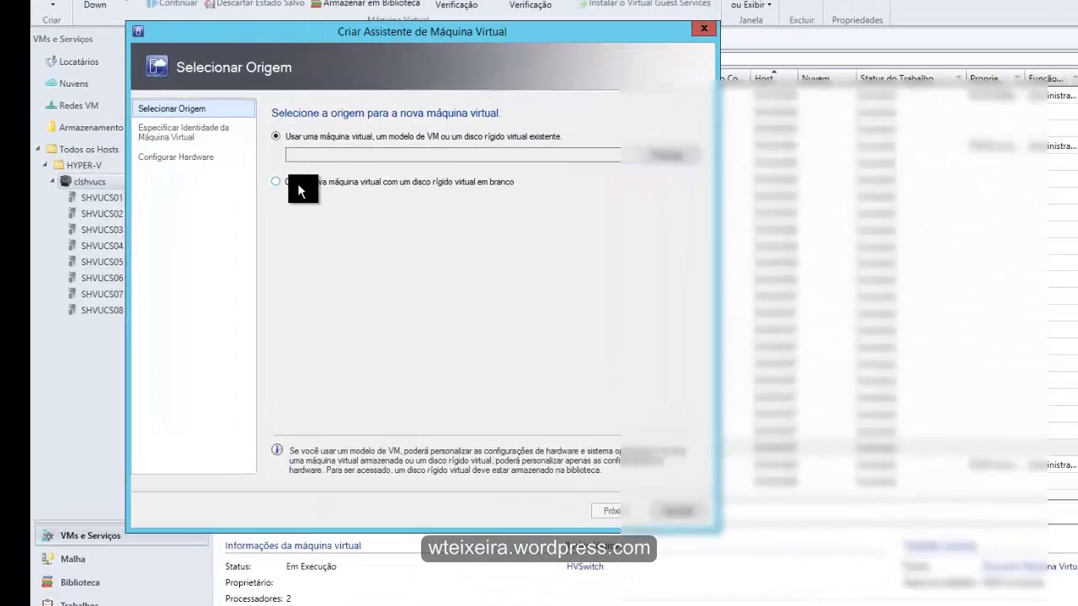
Use a blank virtual disk, name the VM WIN10HOMOLOG, and describe it 'VM Homologação Windows 10 Tech Preview'
left_click(284, 171)
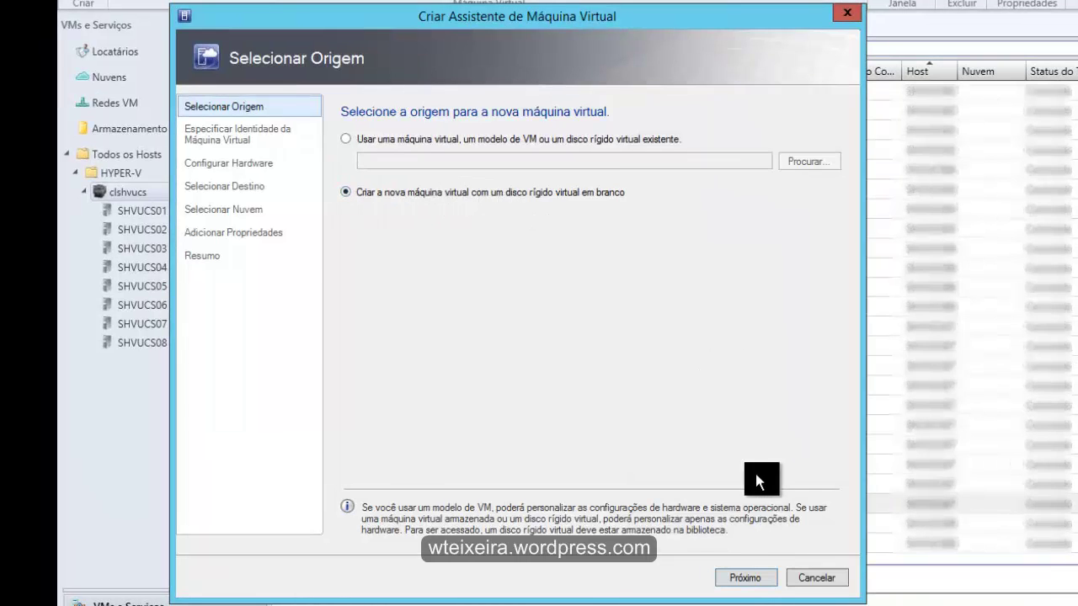
left_click(740, 571)
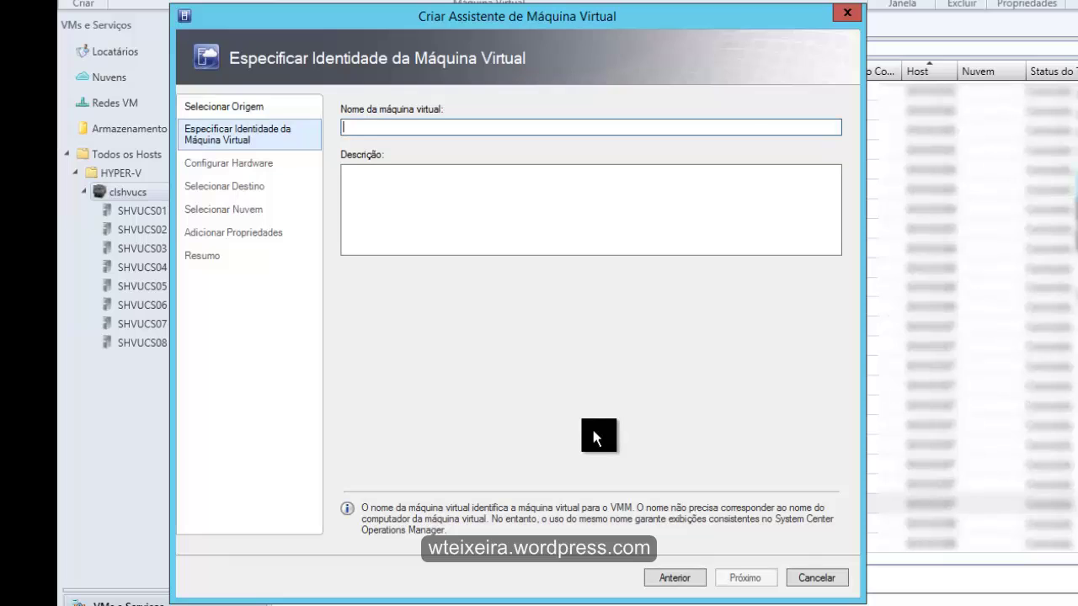
type("WIN10")
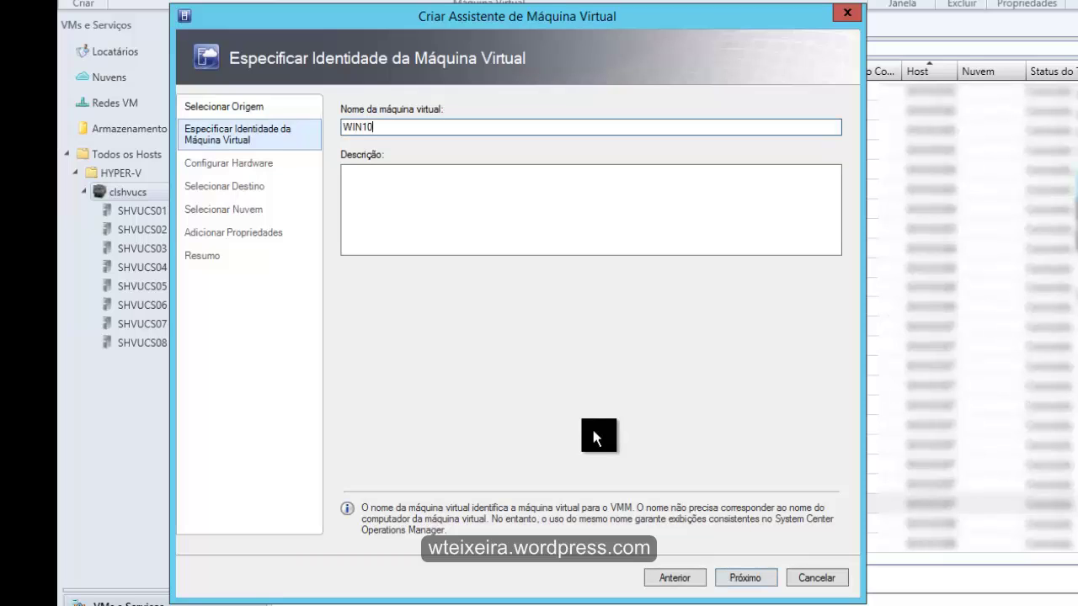
type("HOMOLOG")
left_click(390, 208)
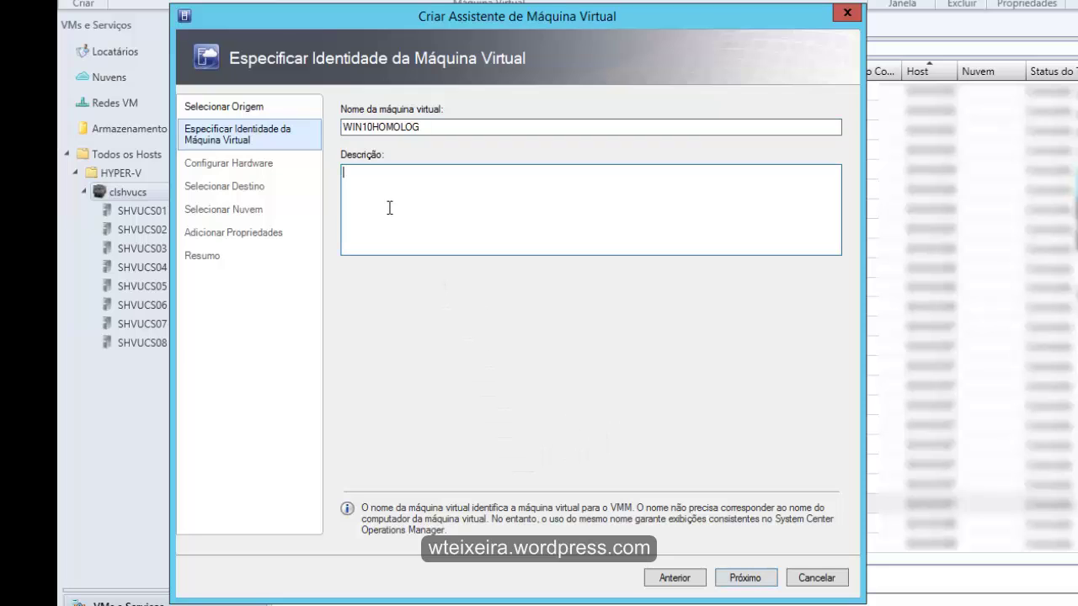
type("VM Homologação Wind")
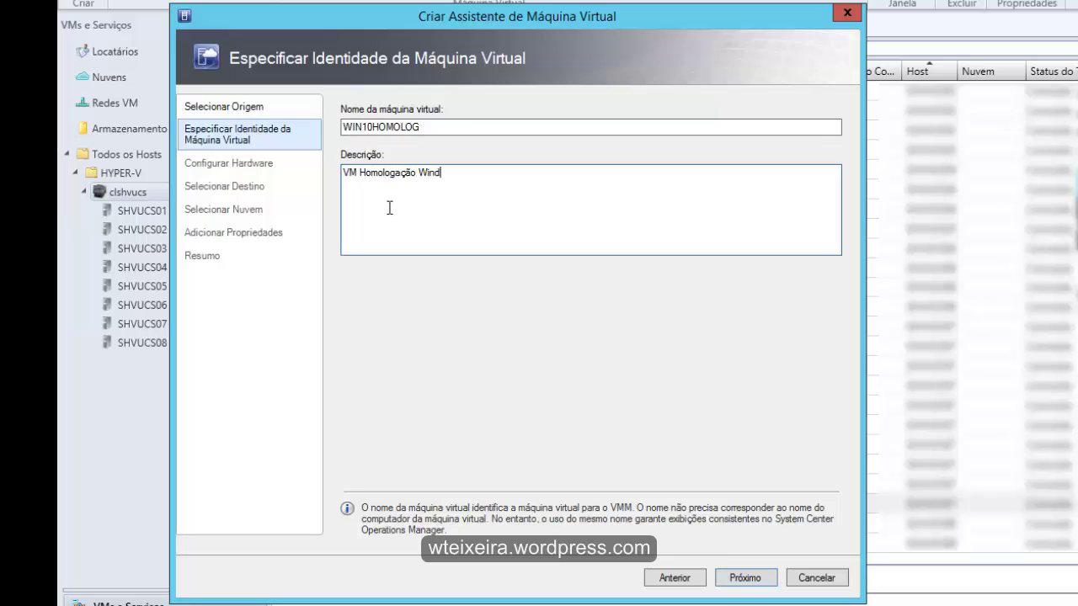
type("ows 10 Tech Preview")
Apply the Hyper-V capability profile and set the VM to 2 processors
left_click(733, 577)
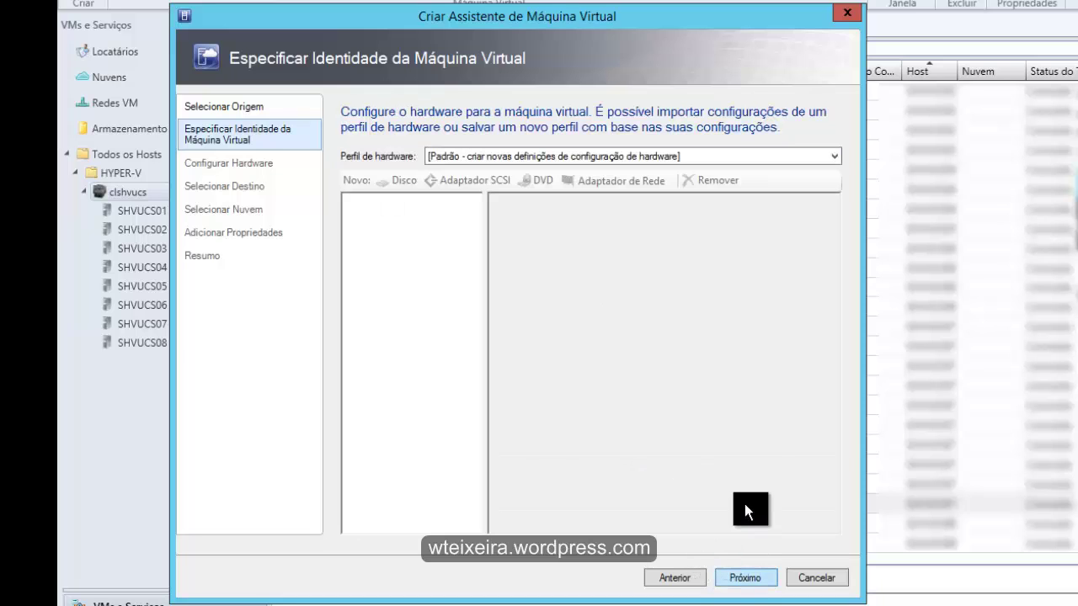
left_click(430, 216)
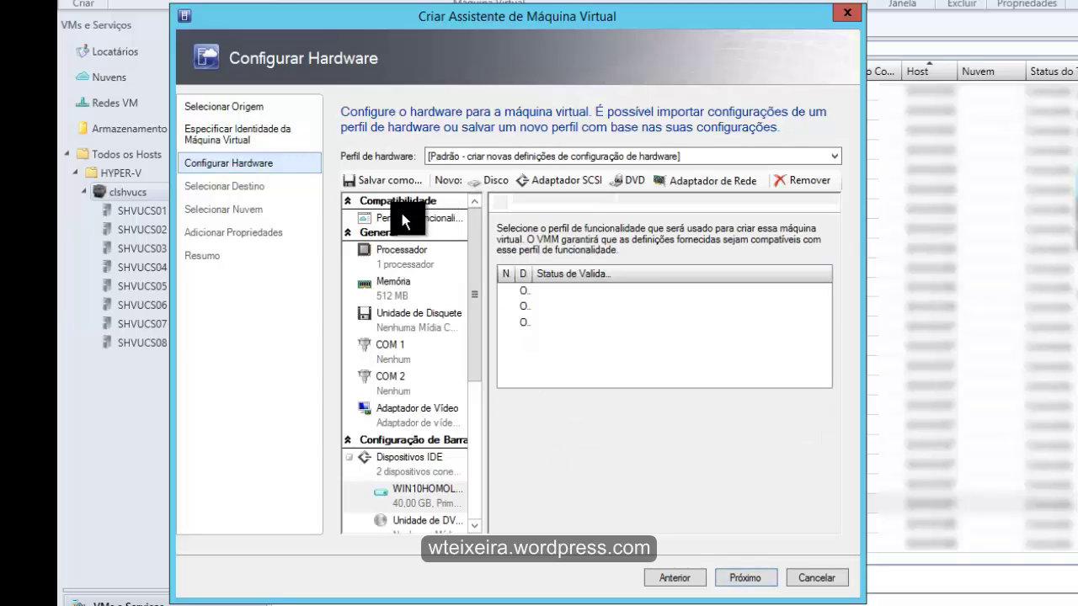
left_click(519, 323)
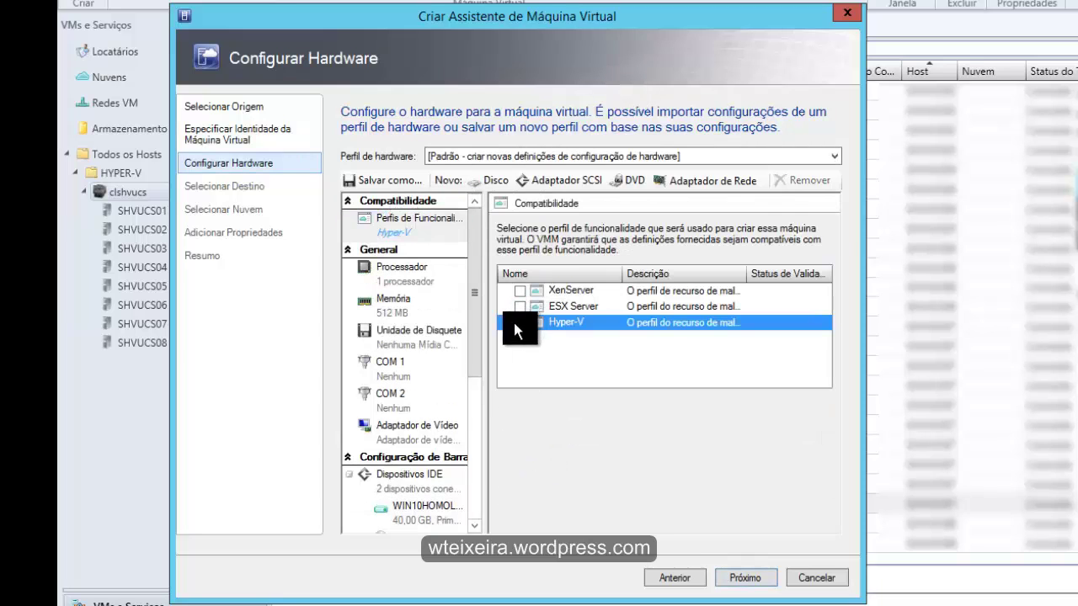
left_click(396, 308)
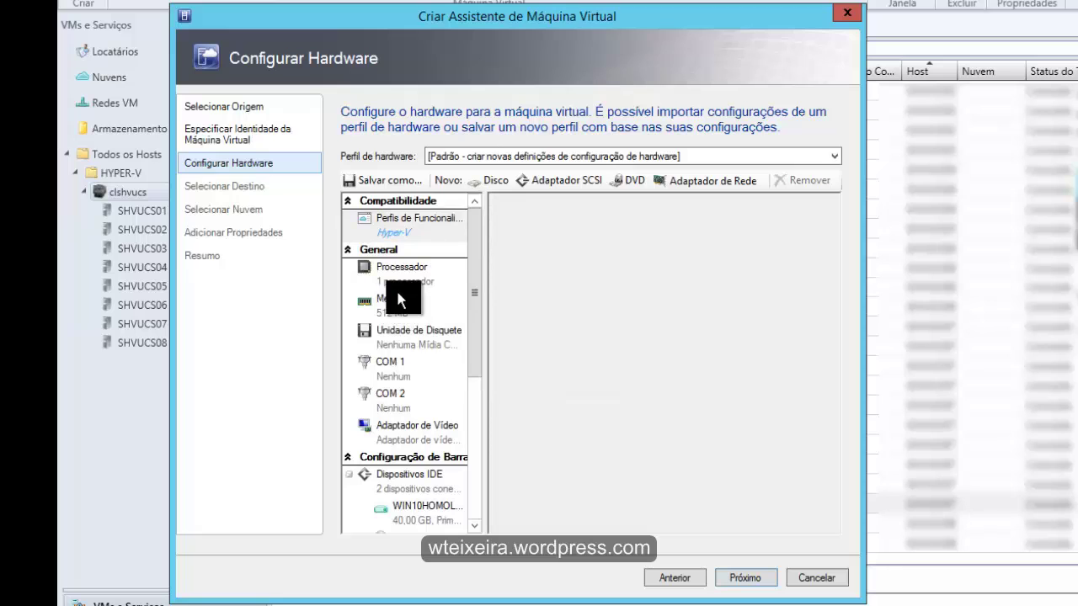
left_click(409, 268)
left_click(676, 230)
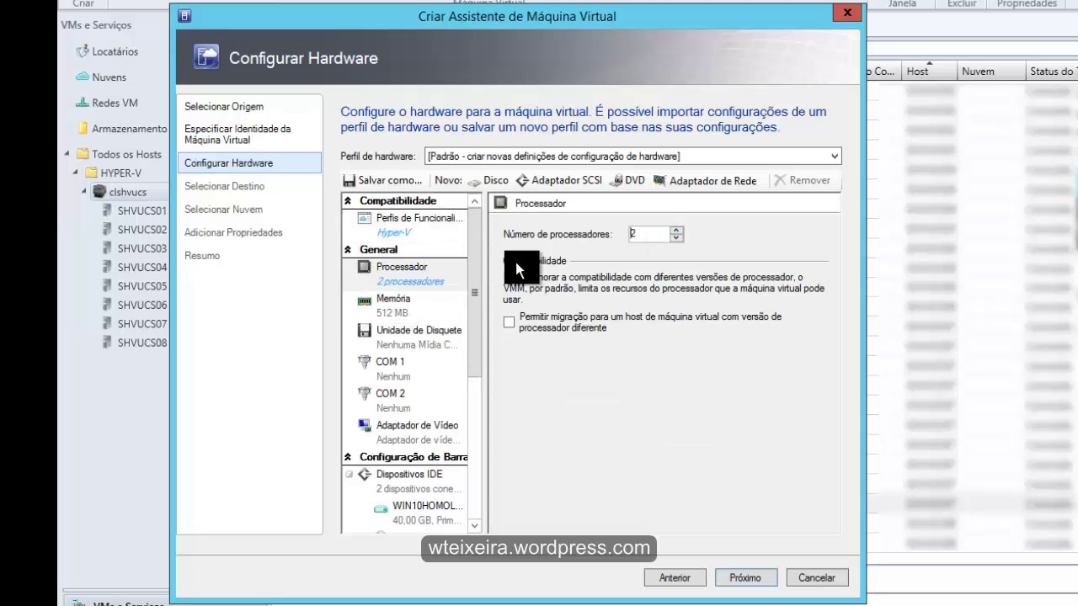
Set the VM's static memory to 4 GB
left_click(407, 314)
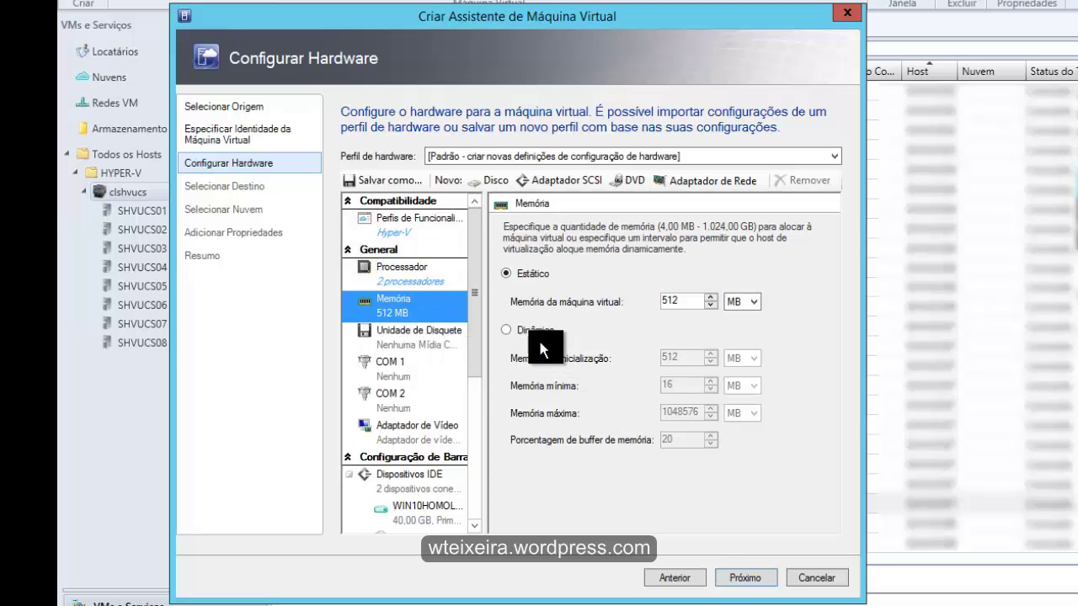
left_click(754, 302)
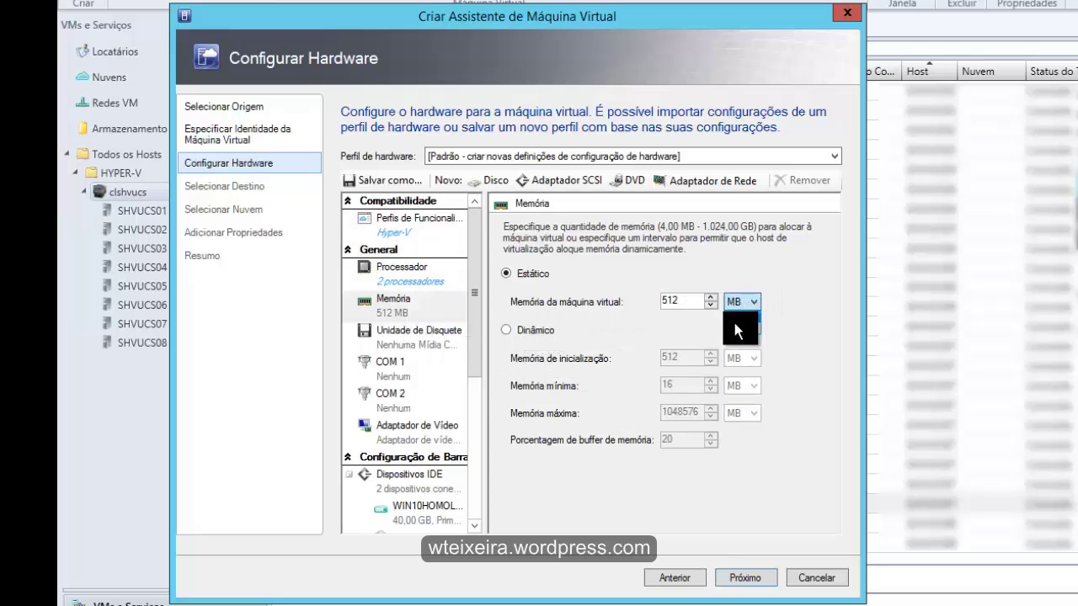
left_click(735, 324)
left_click_drag(691, 301, 629, 295)
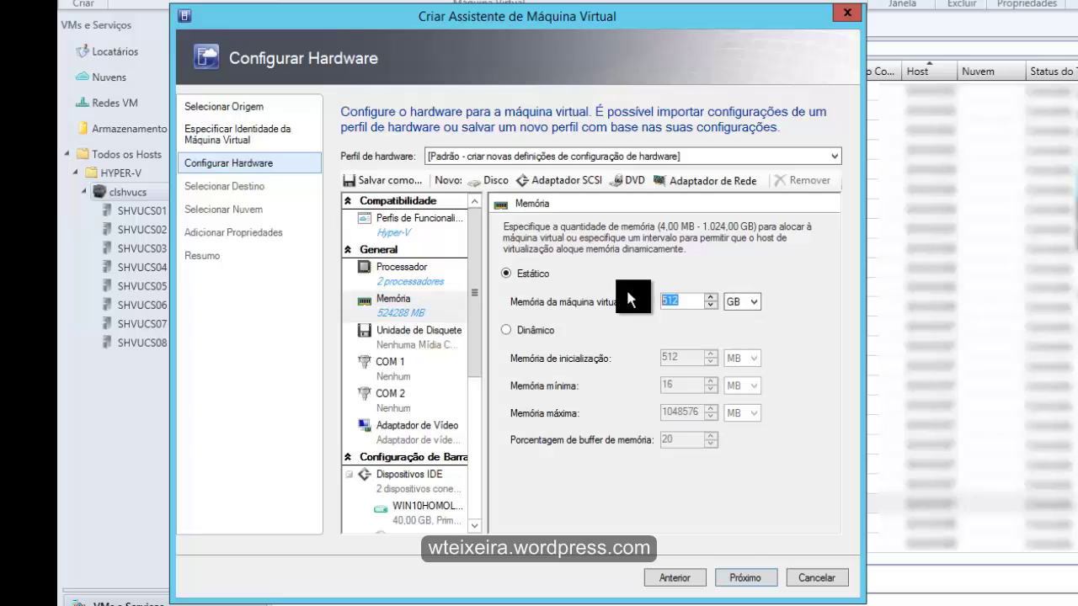
type("4")
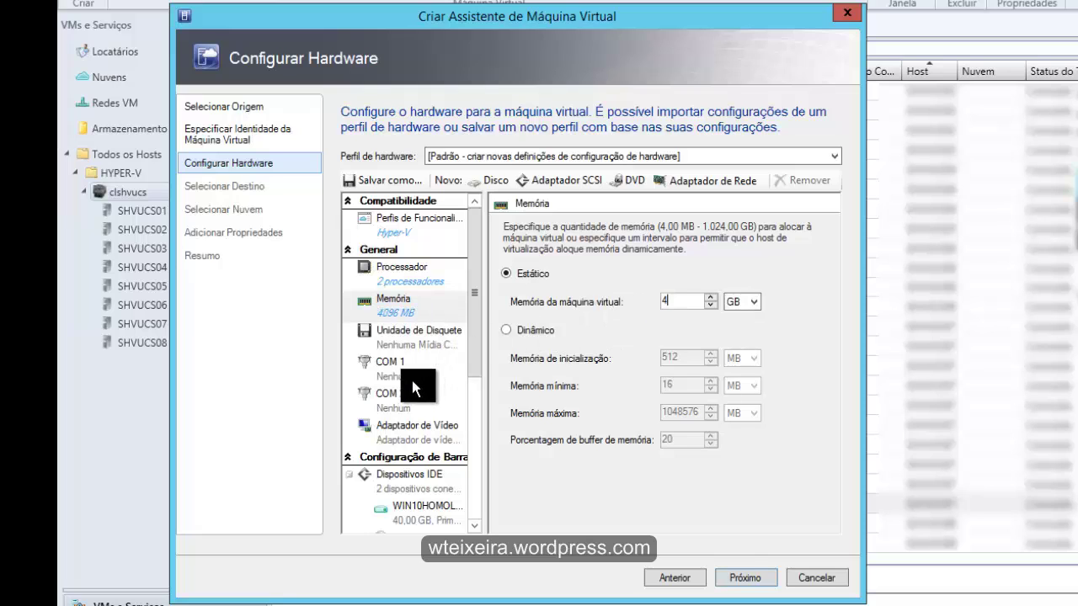
left_click_drag(473, 339, 474, 403)
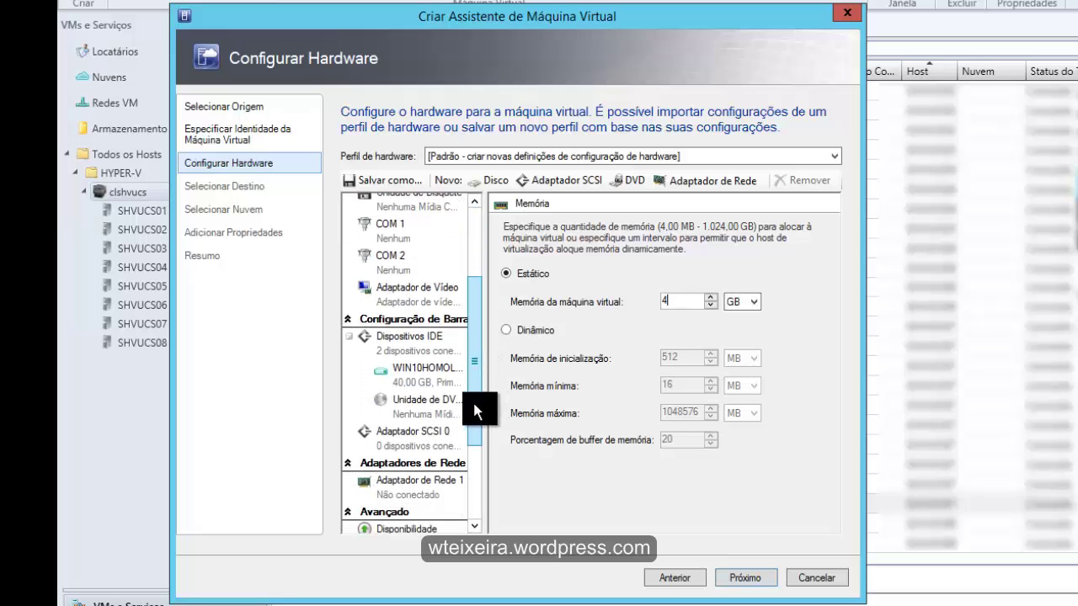
Keep the IDE disk at 70 GB dynamic and rename its file to PT_Win10HOMOLOG
left_click(418, 373)
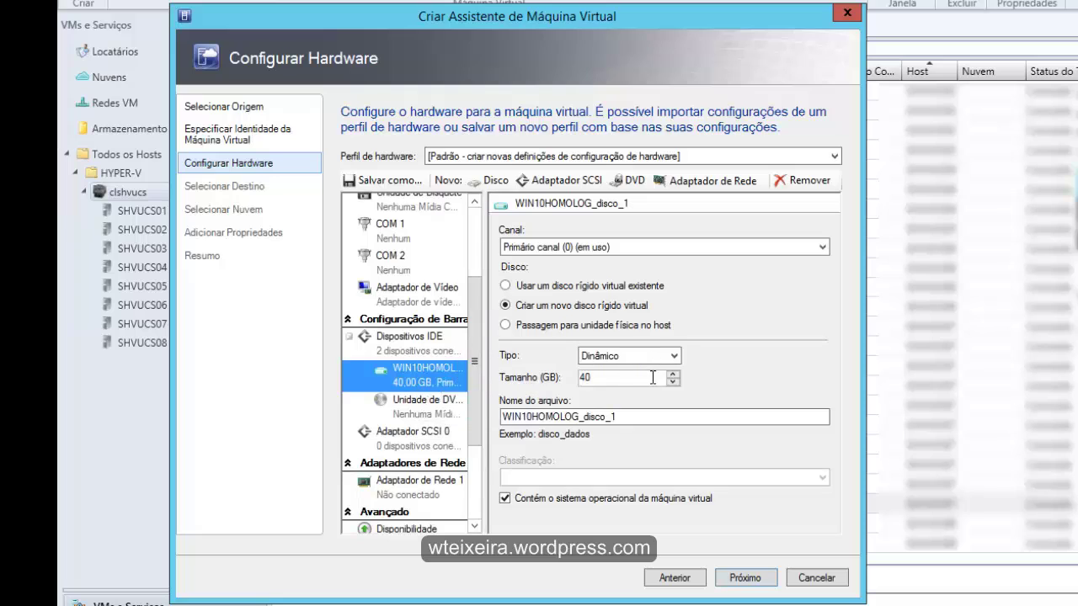
left_click_drag(636, 381, 561, 383)
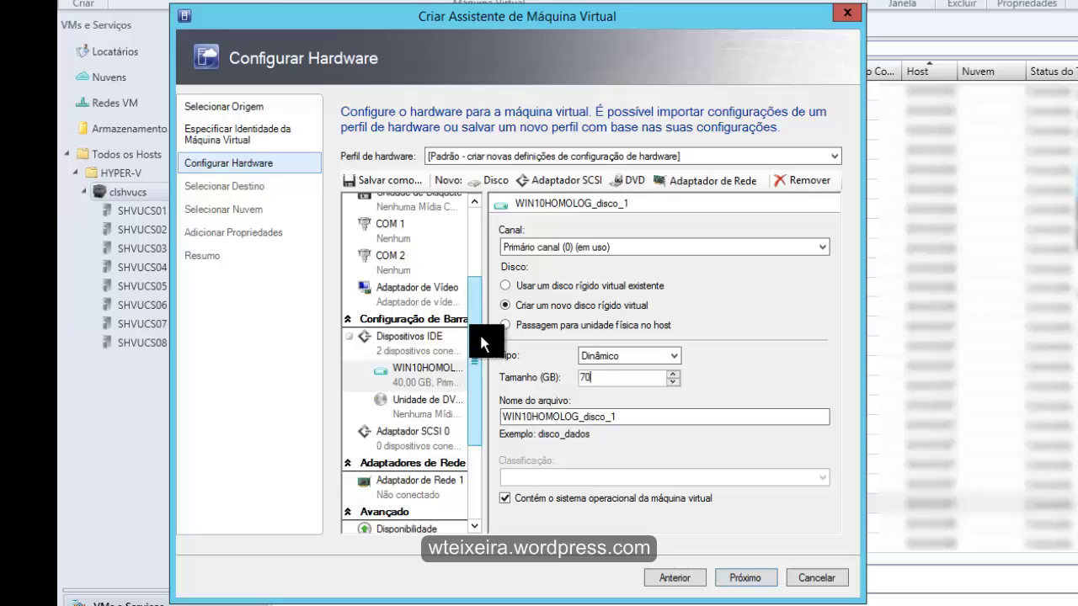
left_click(502, 416)
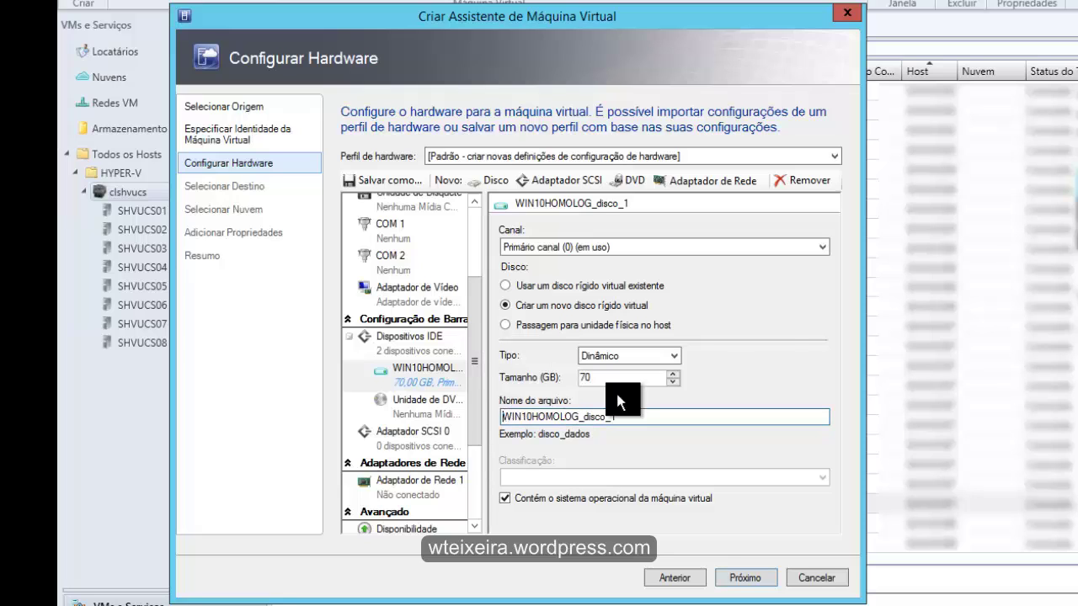
type("PT")
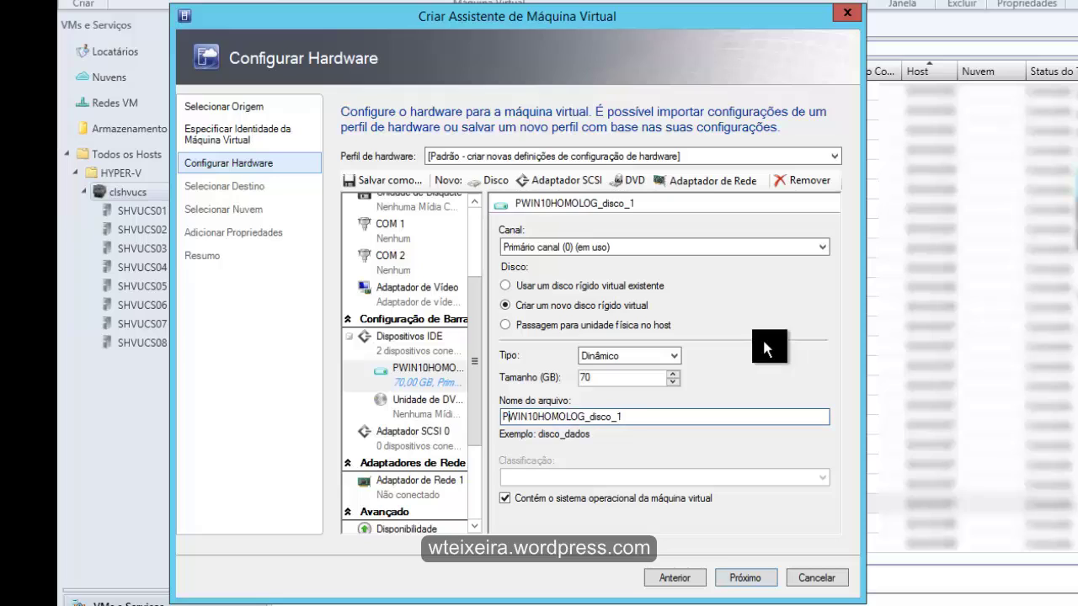
type("_")
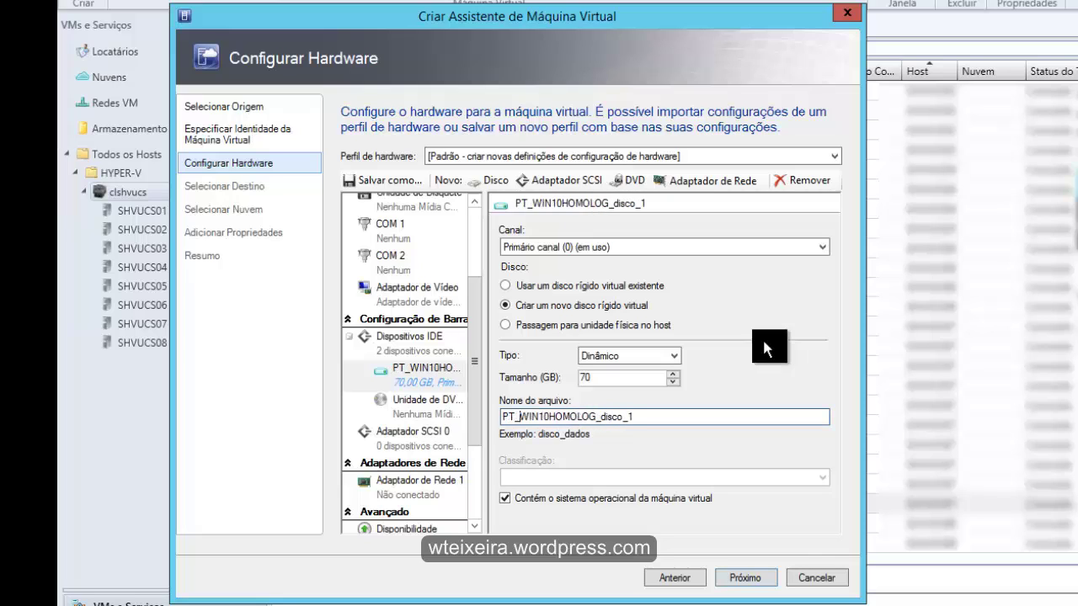
key("Right")
key("Right")
key("BackSpace")
key("BackSpace")
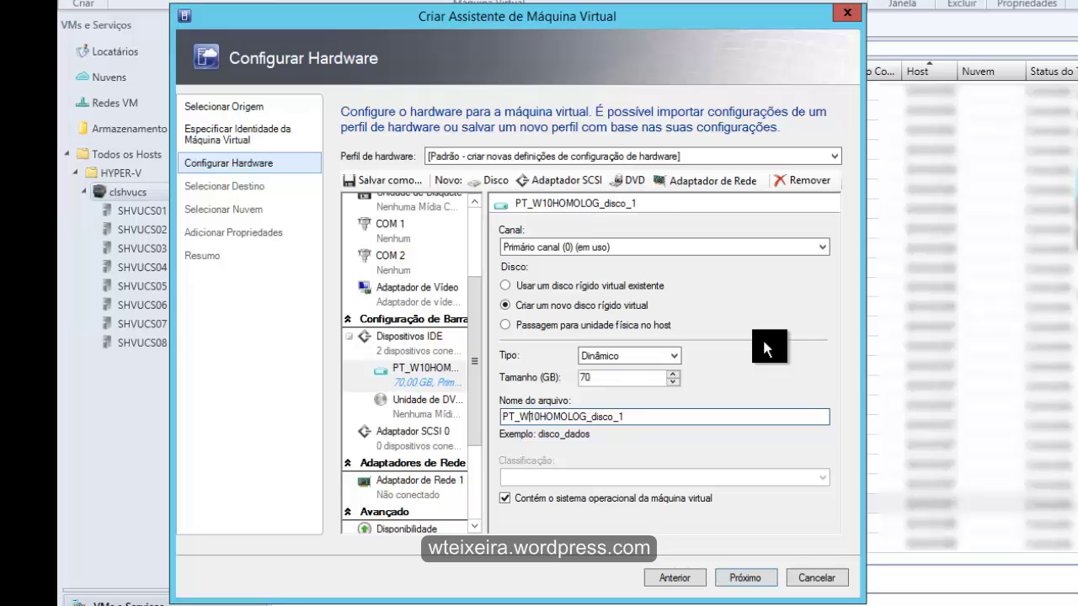
type("in")
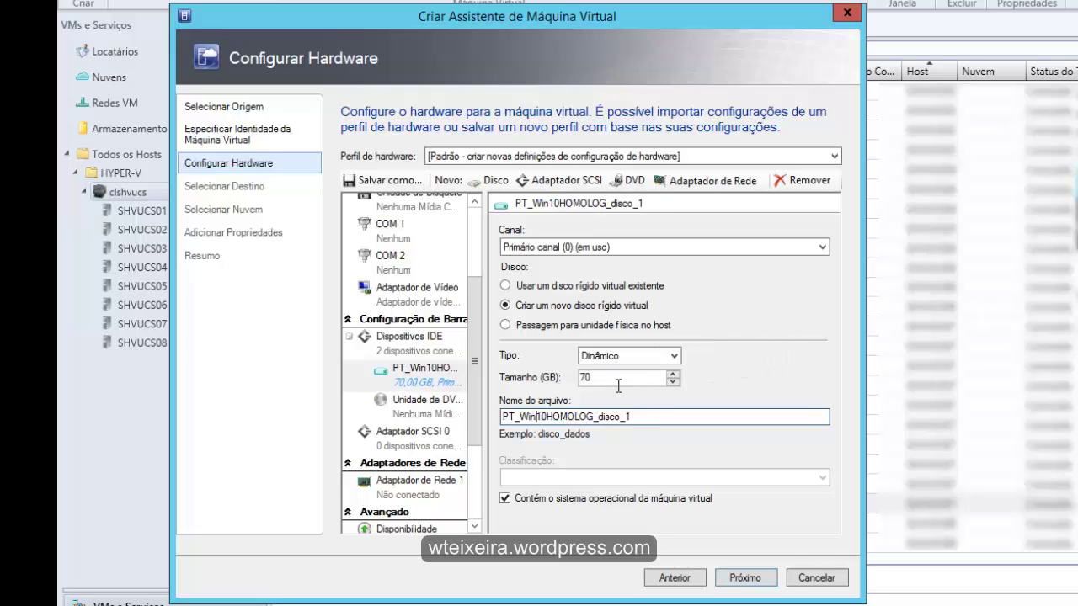
left_click(628, 417)
key("BackSpace")
key("BackSpace")
key("BackSpace")
key("BackSpace")
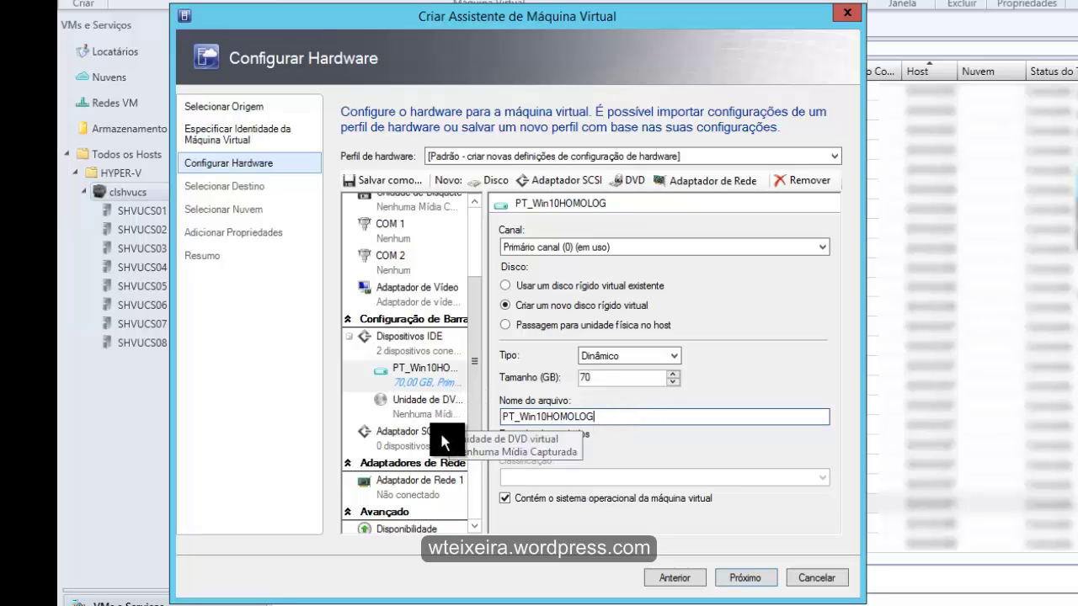
Connect Adaptador de Rede 1 to the HVSwitch_LM VM network
left_click(428, 488)
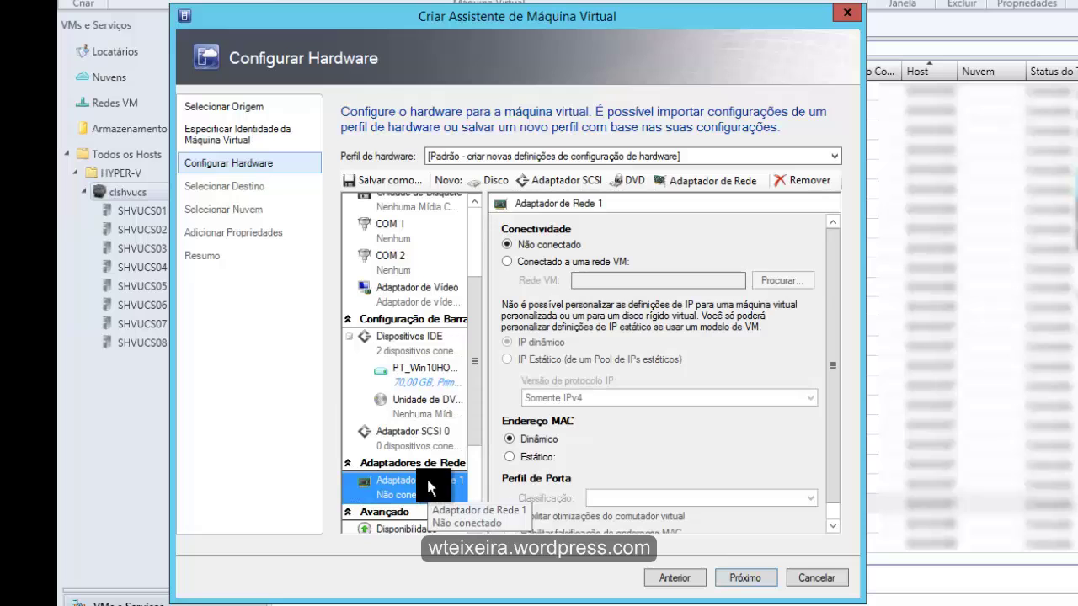
left_click(509, 262)
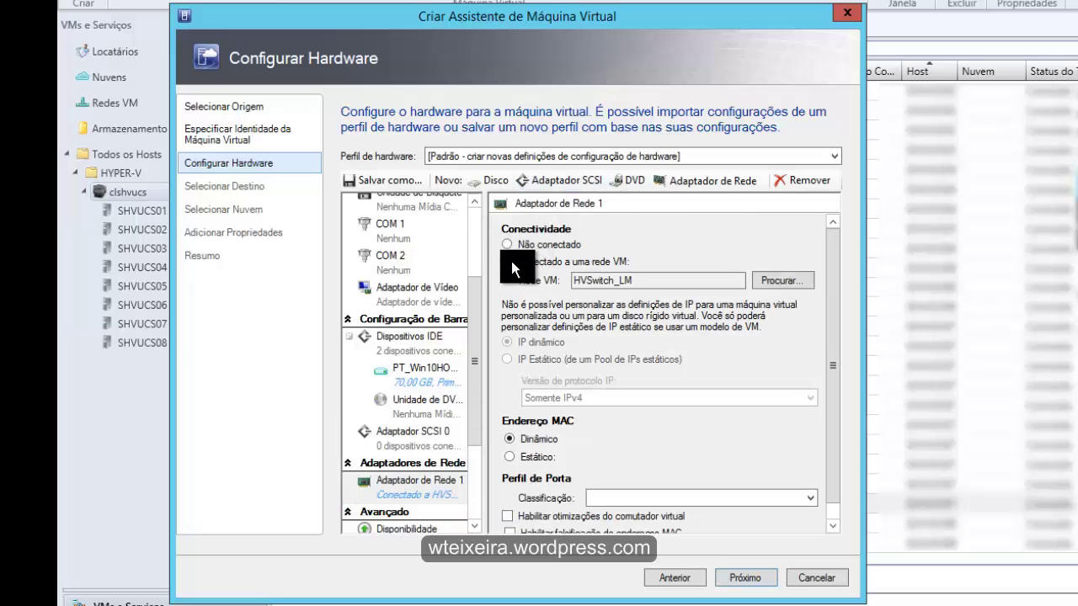
left_click_drag(476, 271, 470, 417)
Mark the virtual machine as highly available
left_click(416, 382)
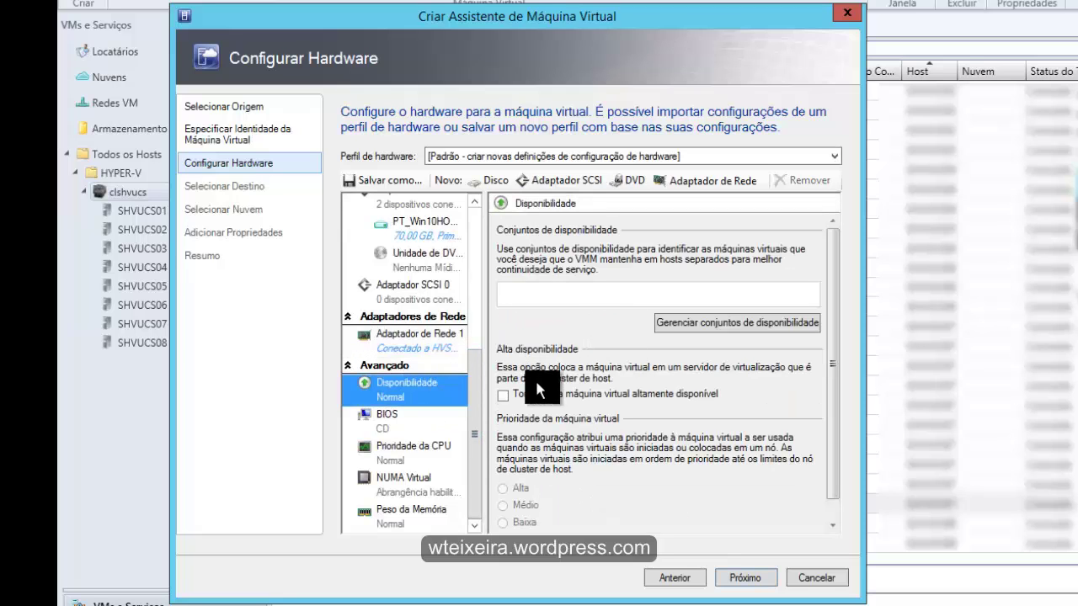
left_click(523, 392)
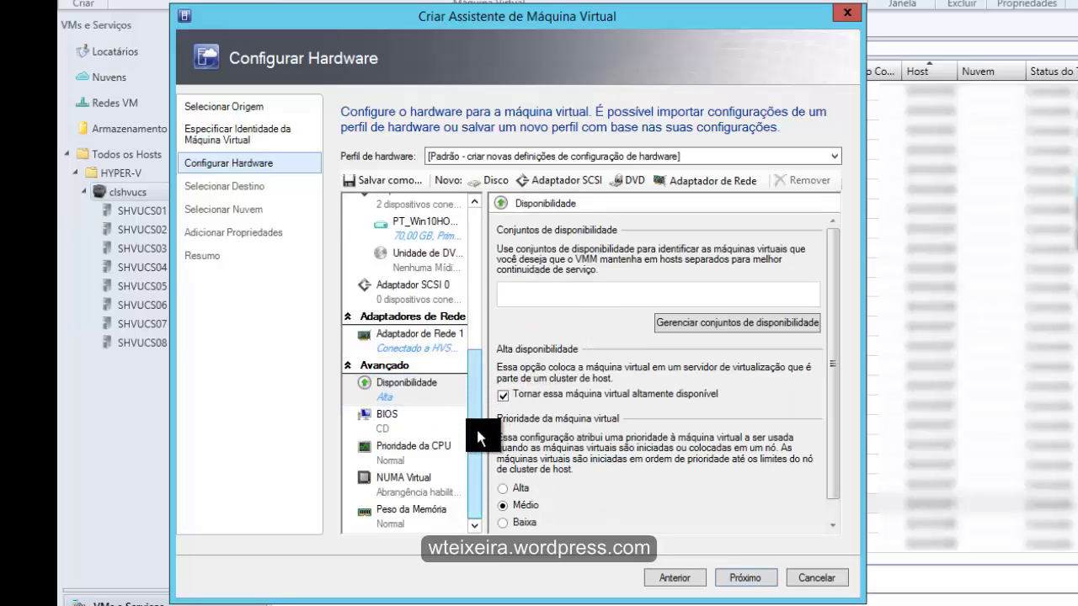
left_click_drag(475, 420, 480, 228)
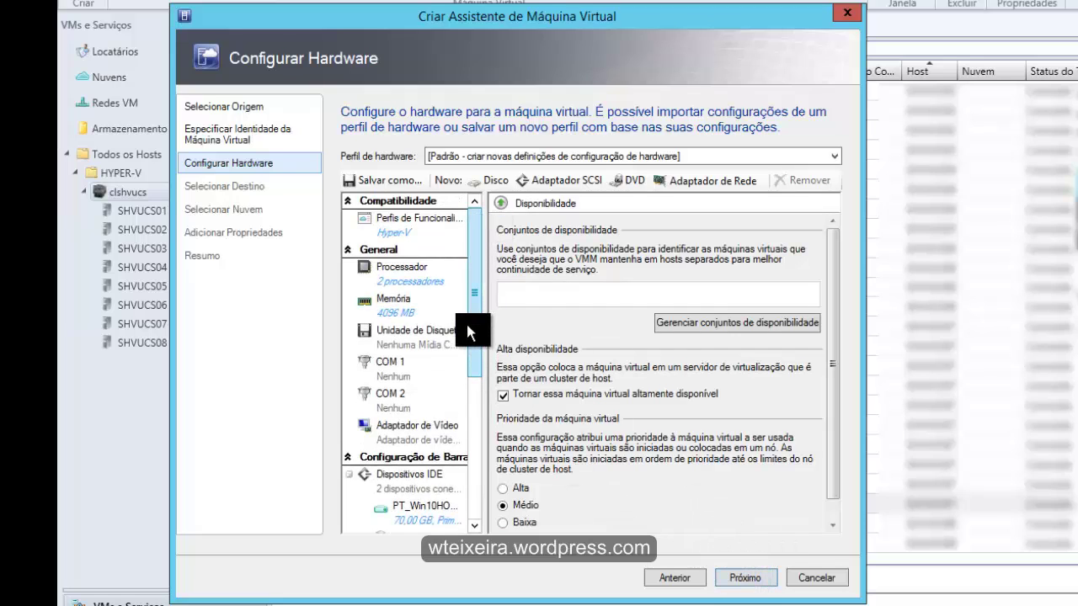
Add a virtual DVD drive loaded with the existing Windows 10 Technical Preview ISO image
left_click_drag(470, 300, 656, 214)
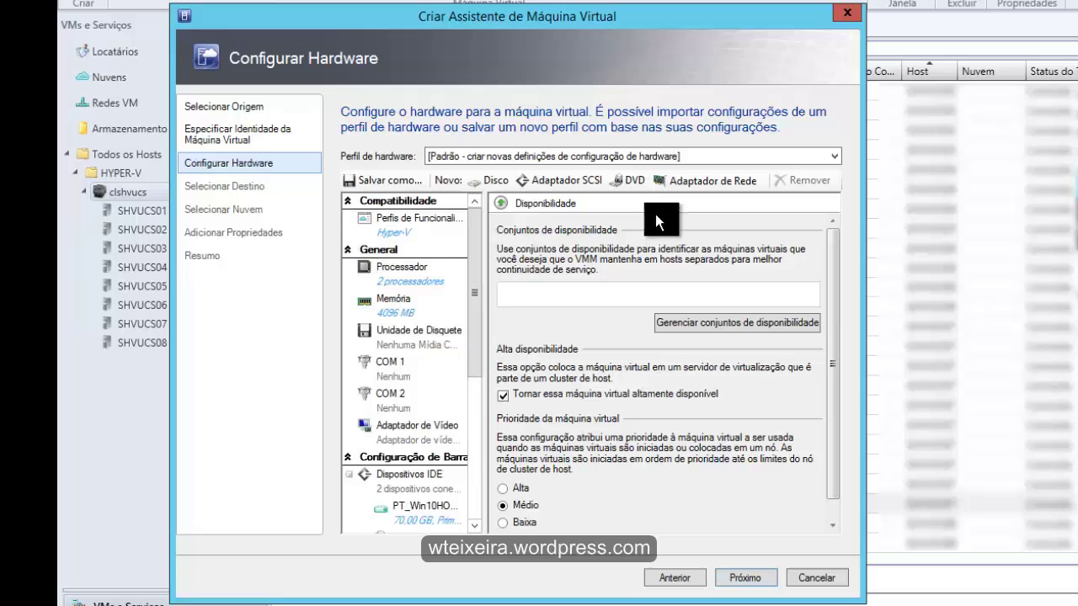
left_click(627, 175)
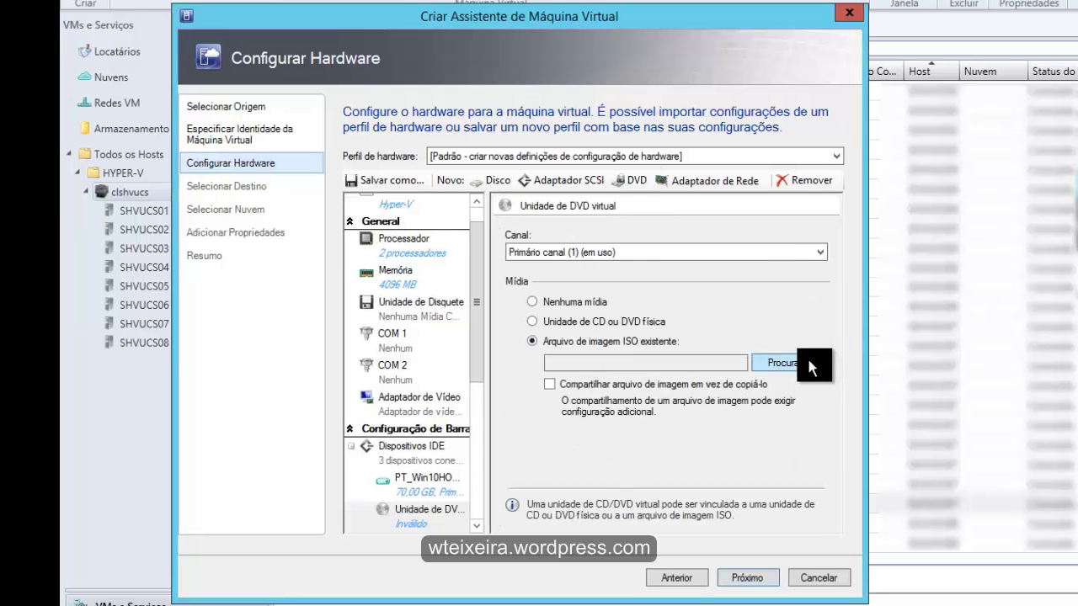
left_click(789, 360)
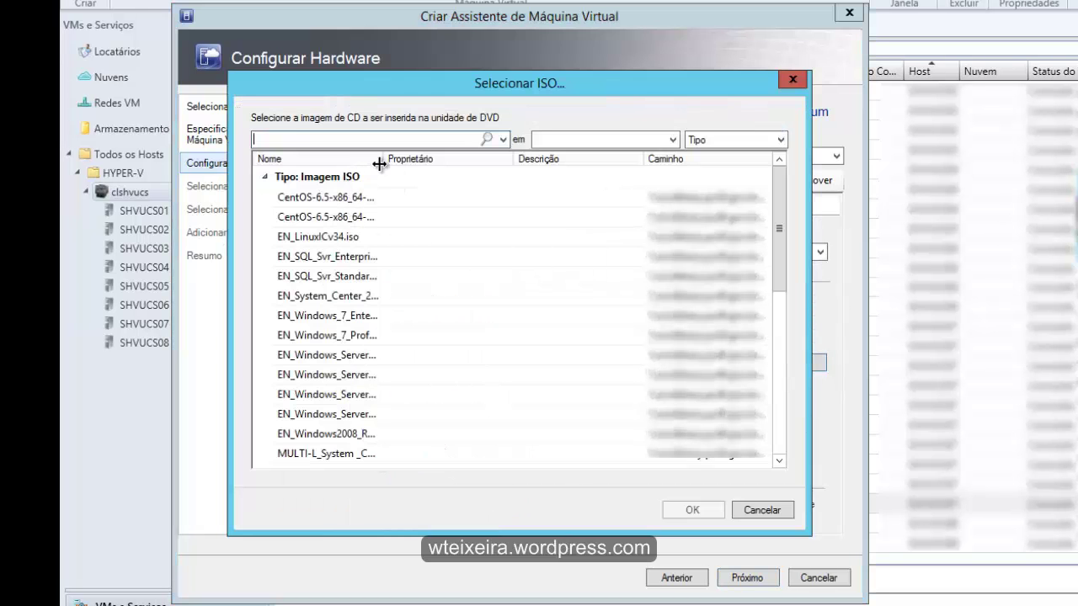
left_click_drag(385, 159, 643, 160)
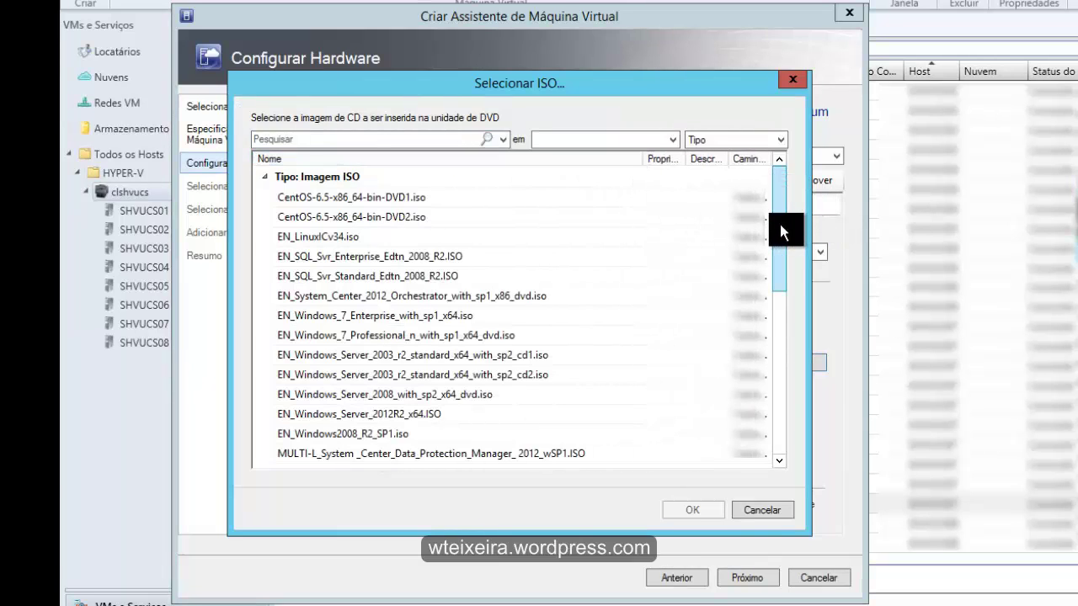
left_click_drag(780, 226, 771, 346)
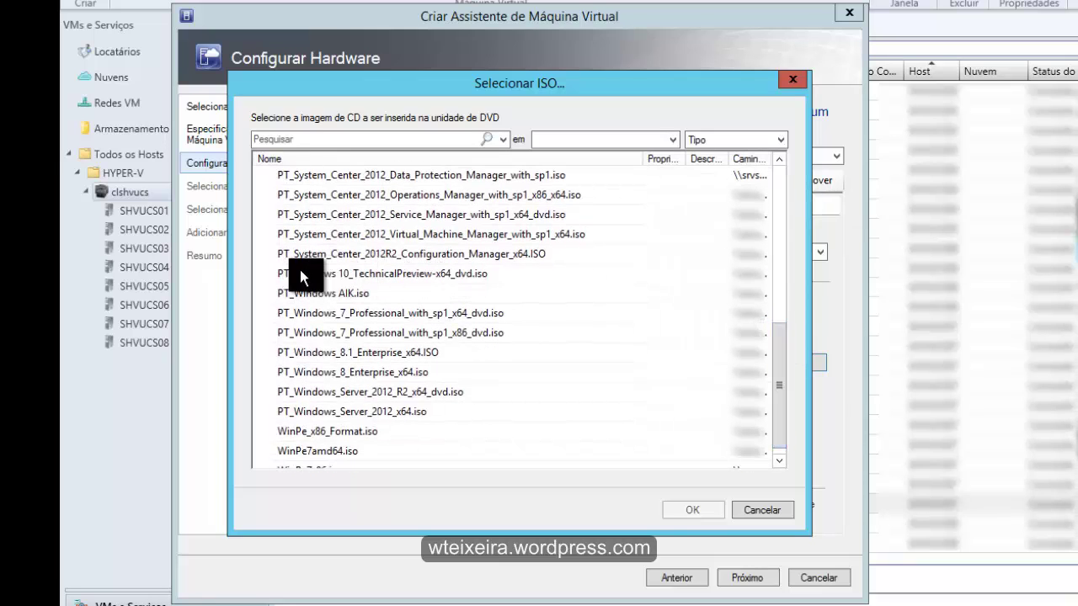
left_click(384, 272)
left_click(689, 511)
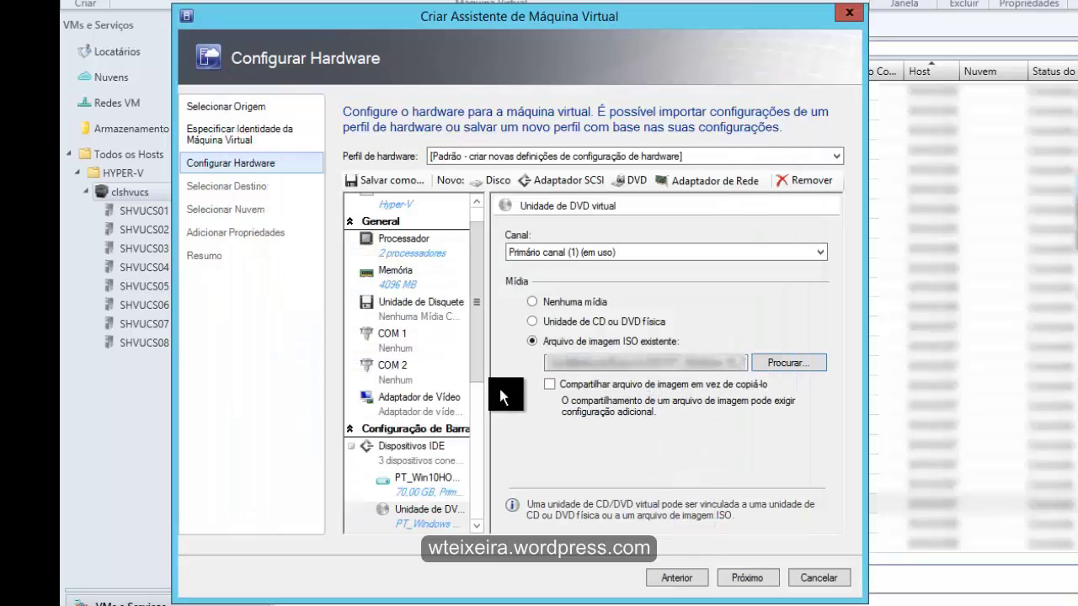
Place the VM on a host in the HYPER-V destination group, choosing host SHVUCS02
left_click(748, 577)
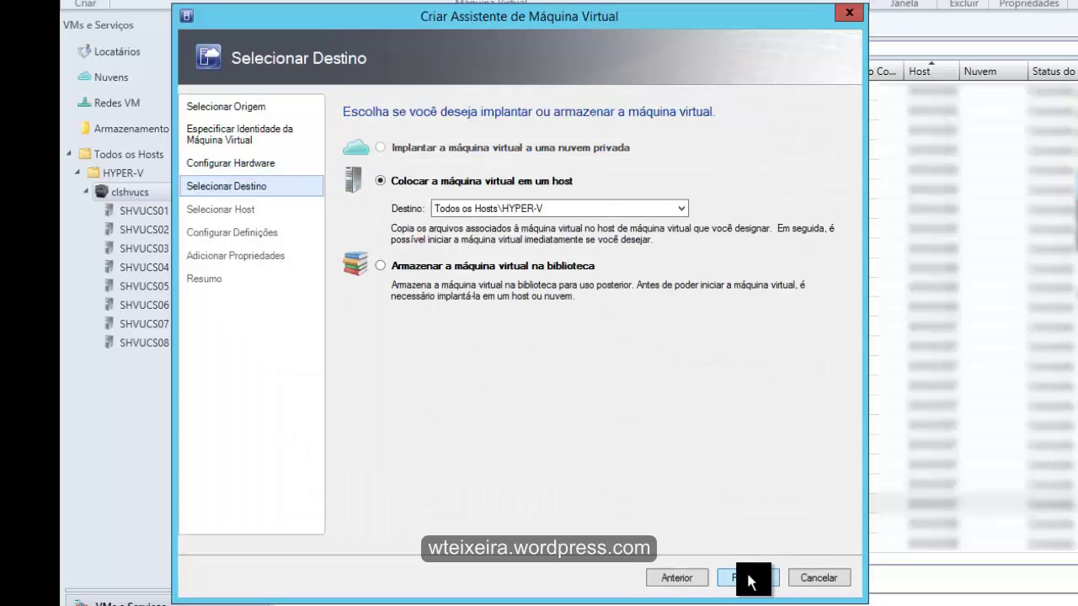
left_click(680, 208)
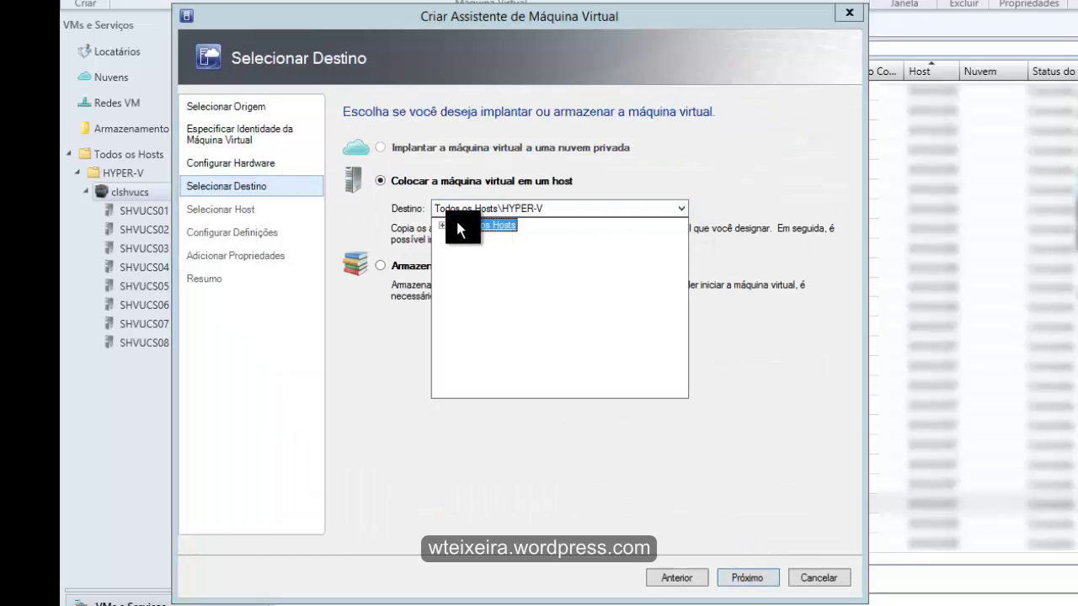
left_click(747, 577)
left_click(747, 578)
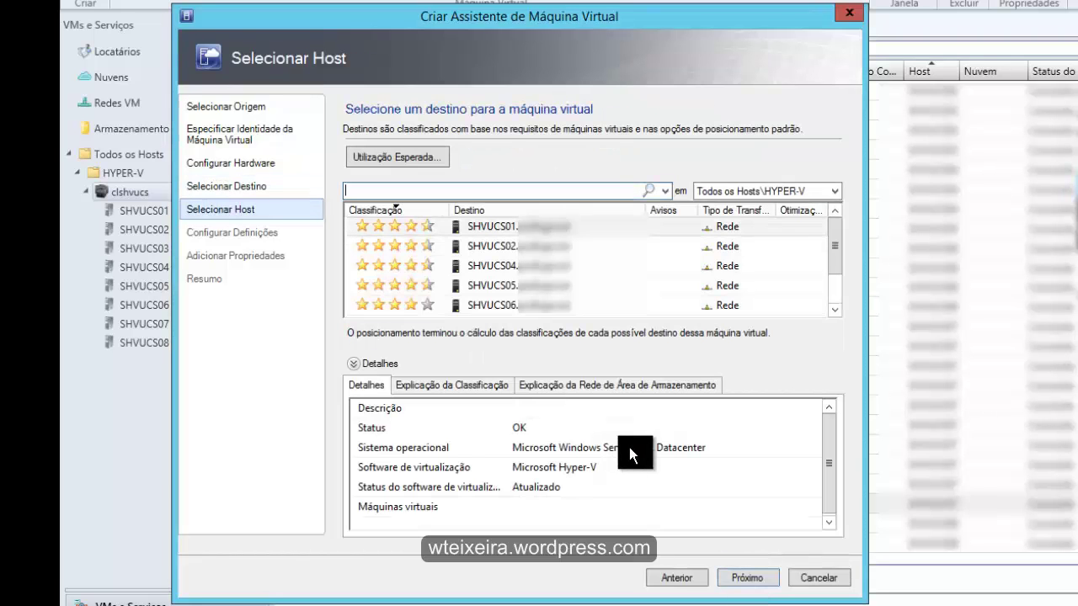
left_click(389, 248)
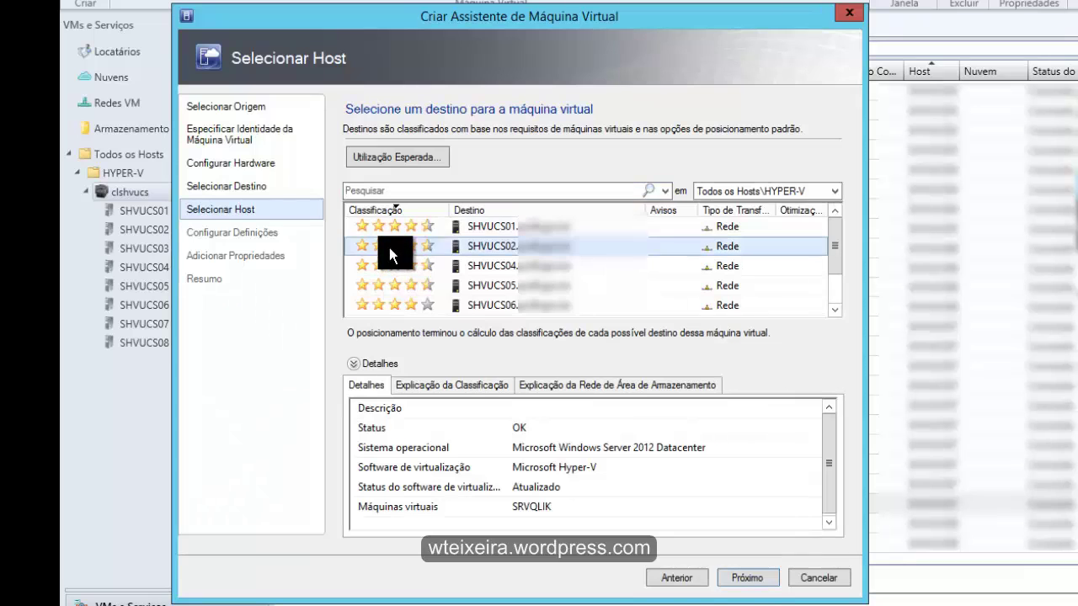
left_click(747, 578)
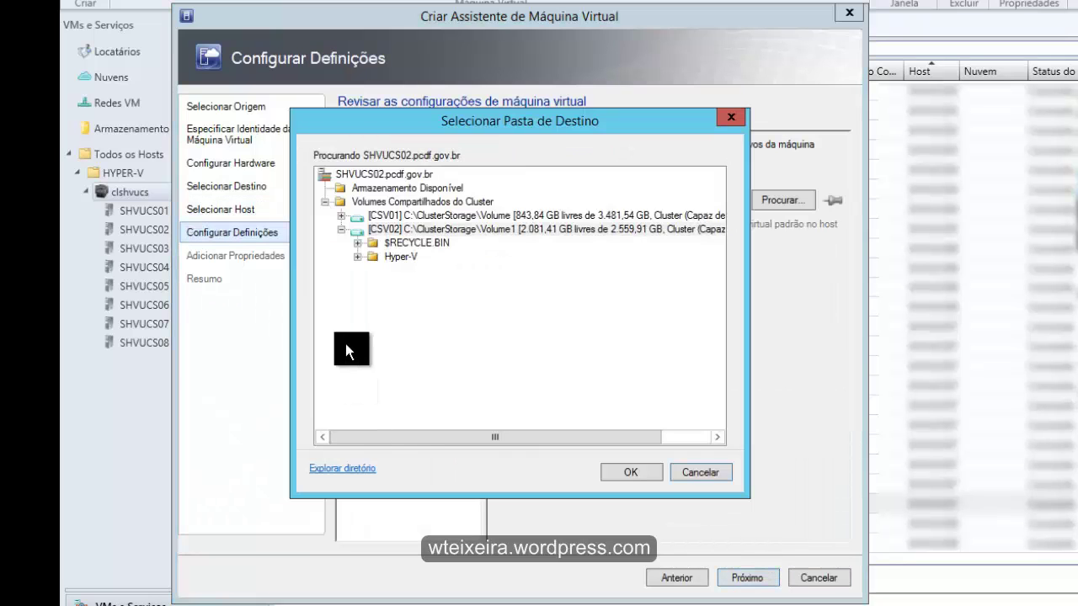
Set the VM storage path to CSV01's Hyper-V\Maquinas Virtuais folder
left_click(358, 257)
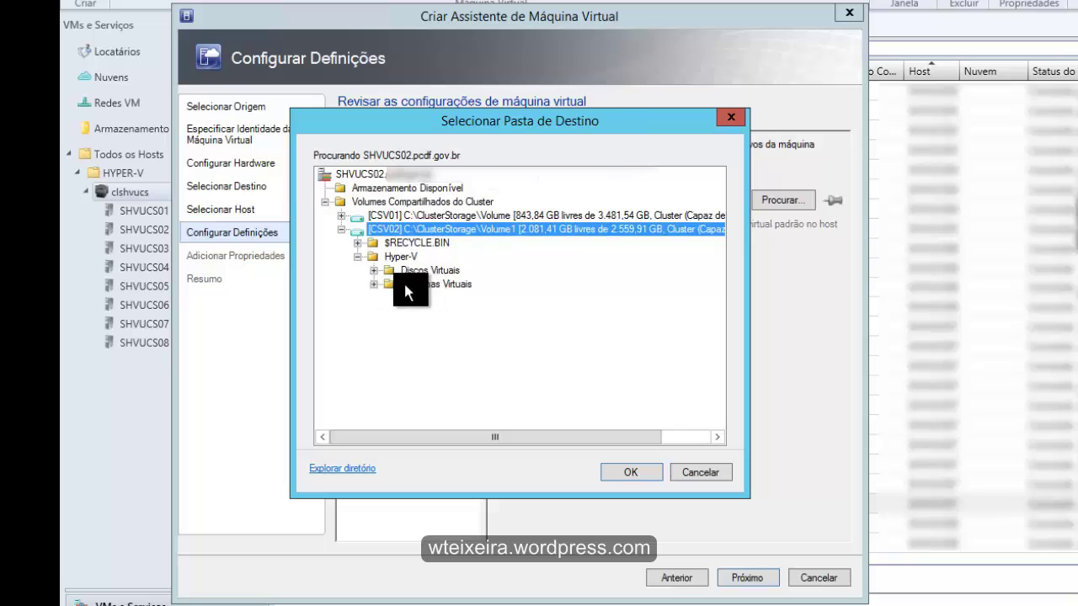
left_click(341, 229)
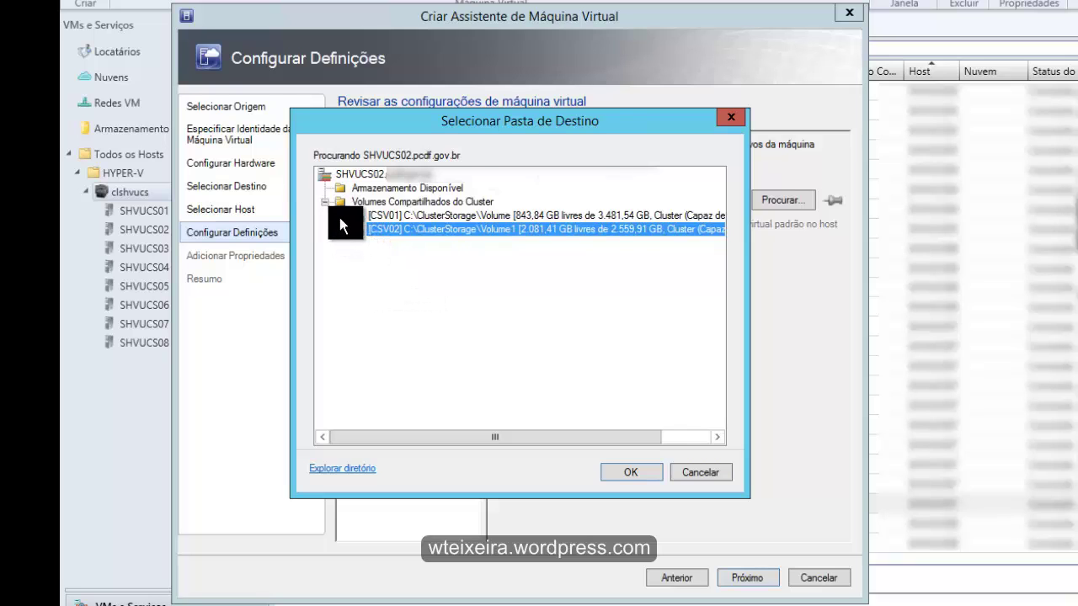
left_click(341, 215)
left_click(357, 243)
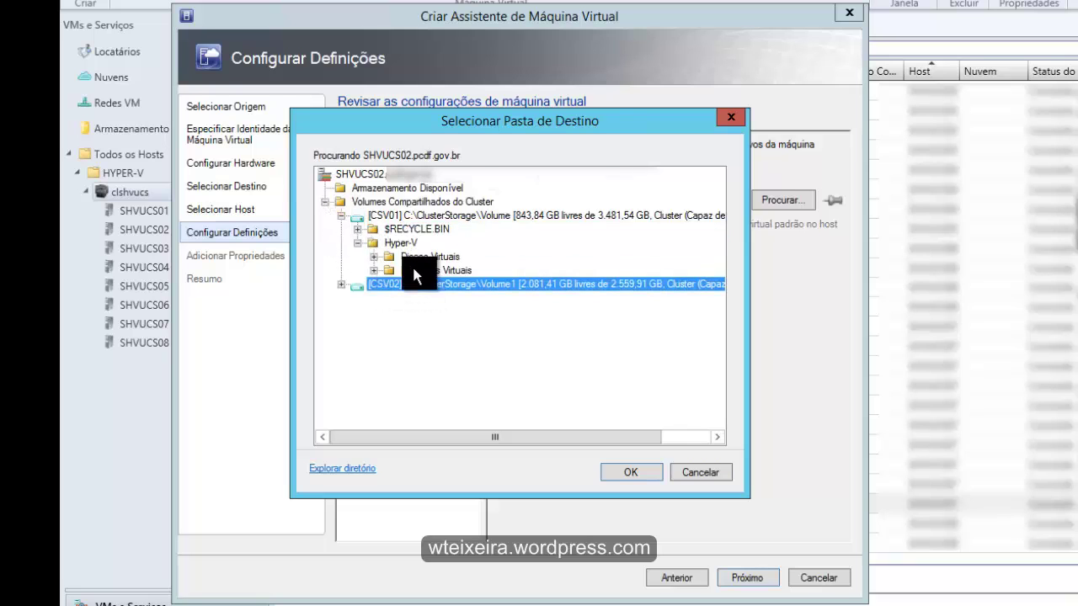
left_click(417, 270)
left_click(623, 469)
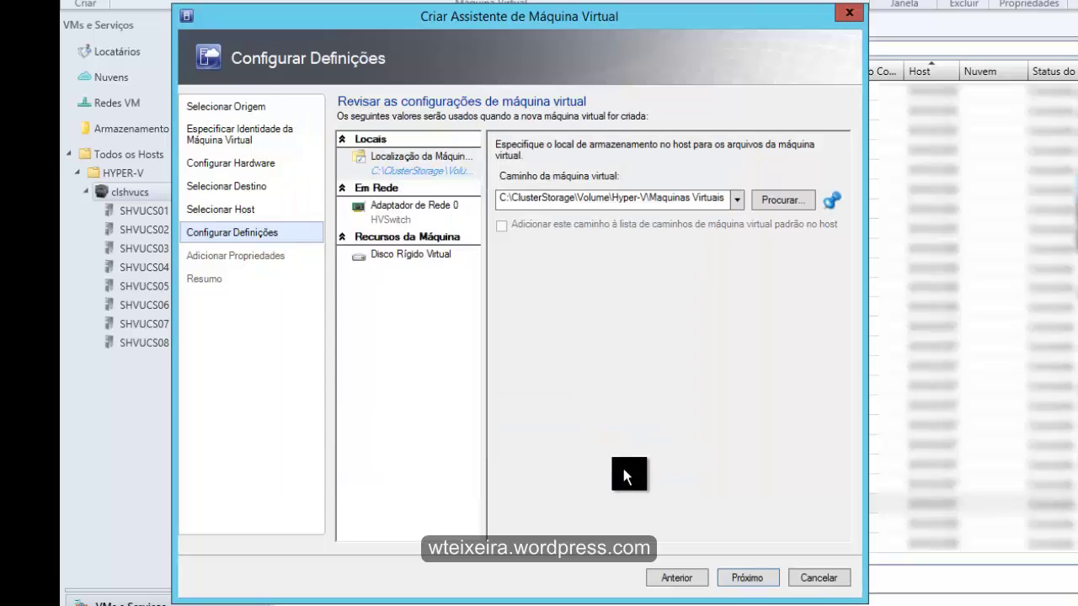
Set the virtual hard disk destination to the Hyper-V folder
left_click(401, 261)
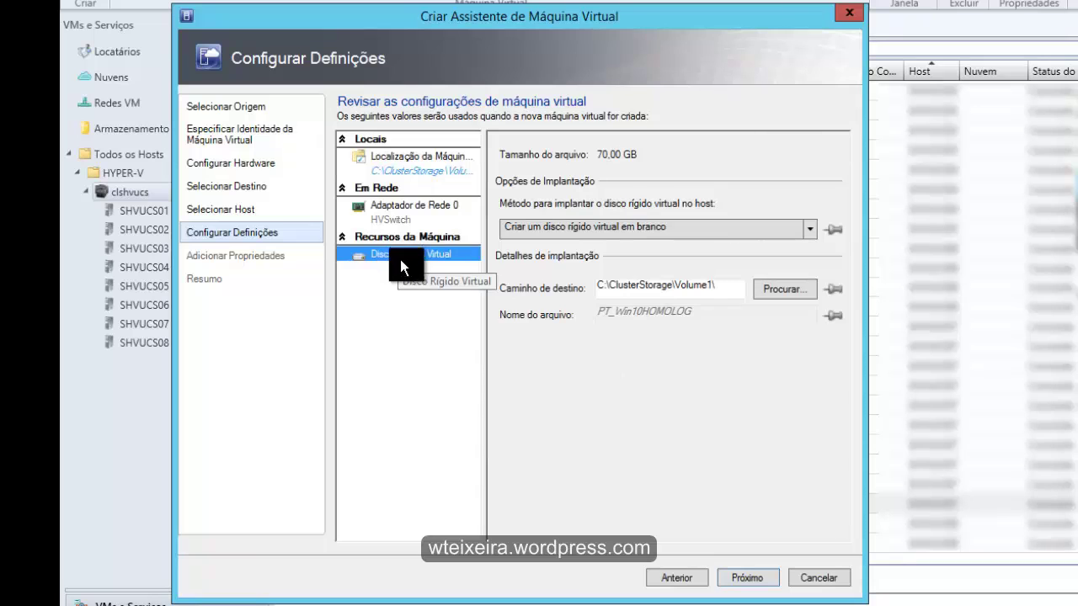
left_click(785, 289)
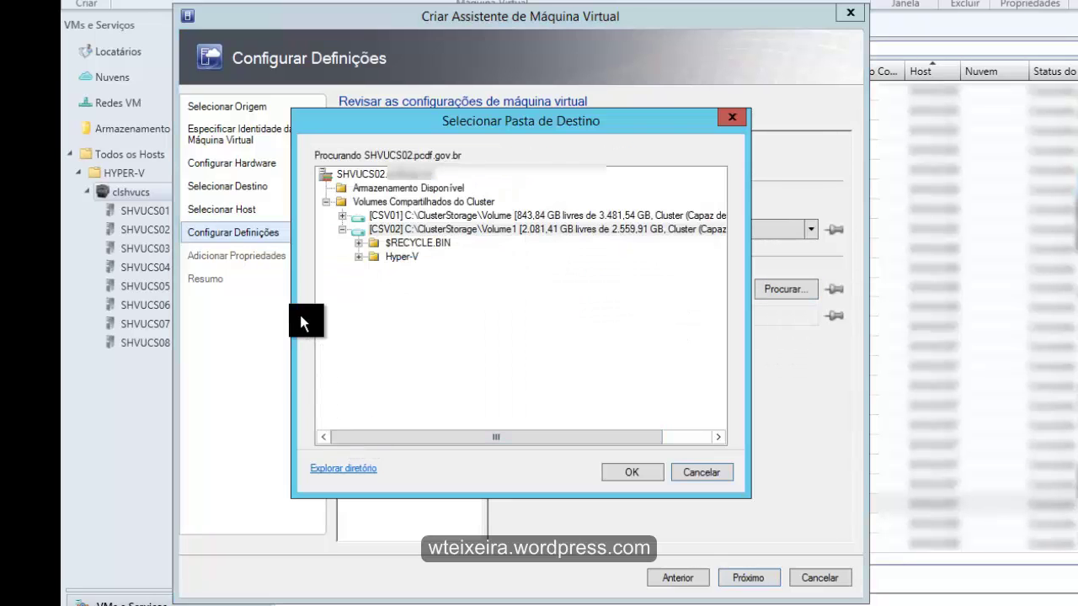
left_click(401, 256)
left_click(623, 474)
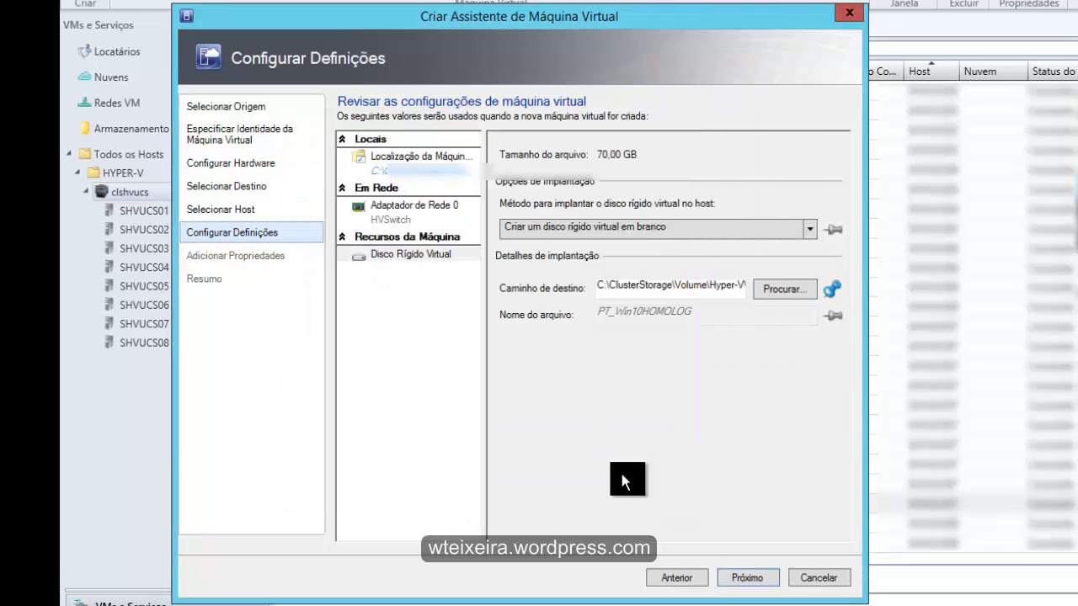
left_click(747, 578)
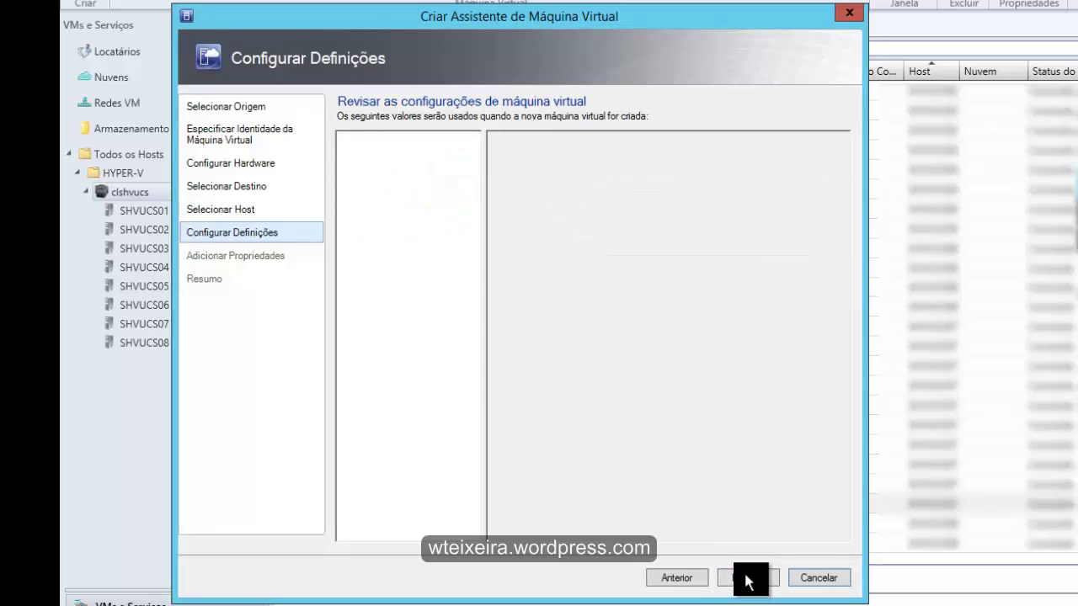
Set the operating system to Windows 8 and view the creation script on the summary
left_click(600, 145)
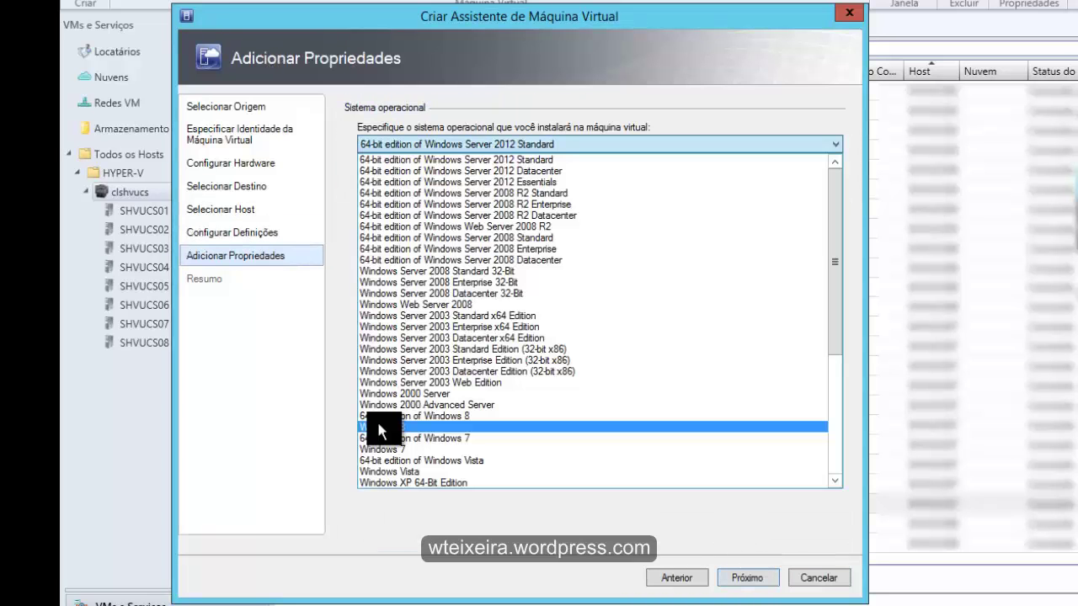
left_click(376, 427)
left_click(744, 578)
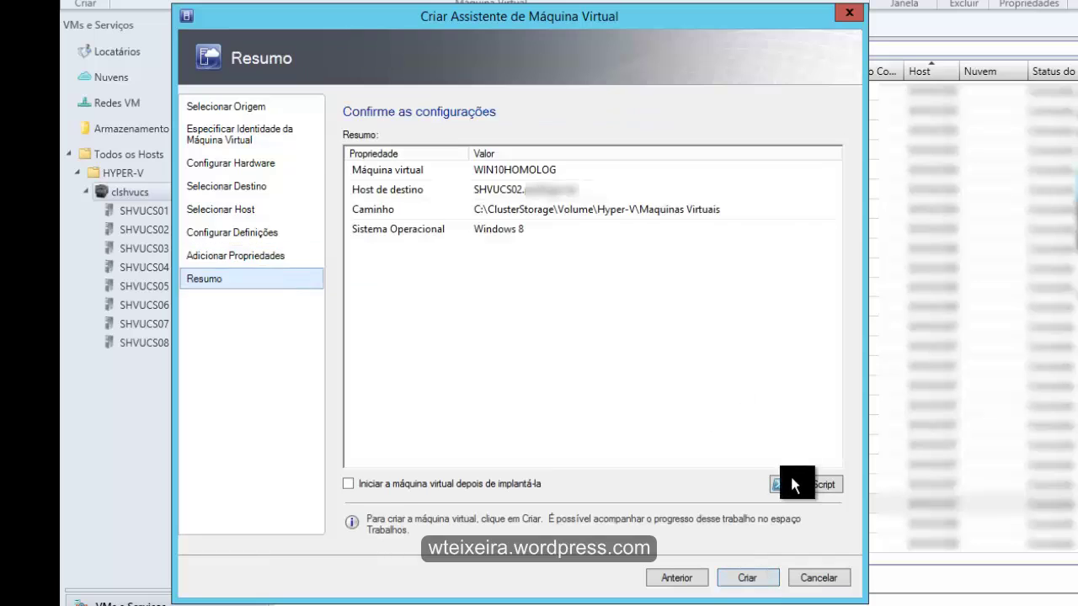
left_click(793, 475)
Create the WIN10HOMOLOG VM and check its creation job in Trabalhos
left_click(747, 577)
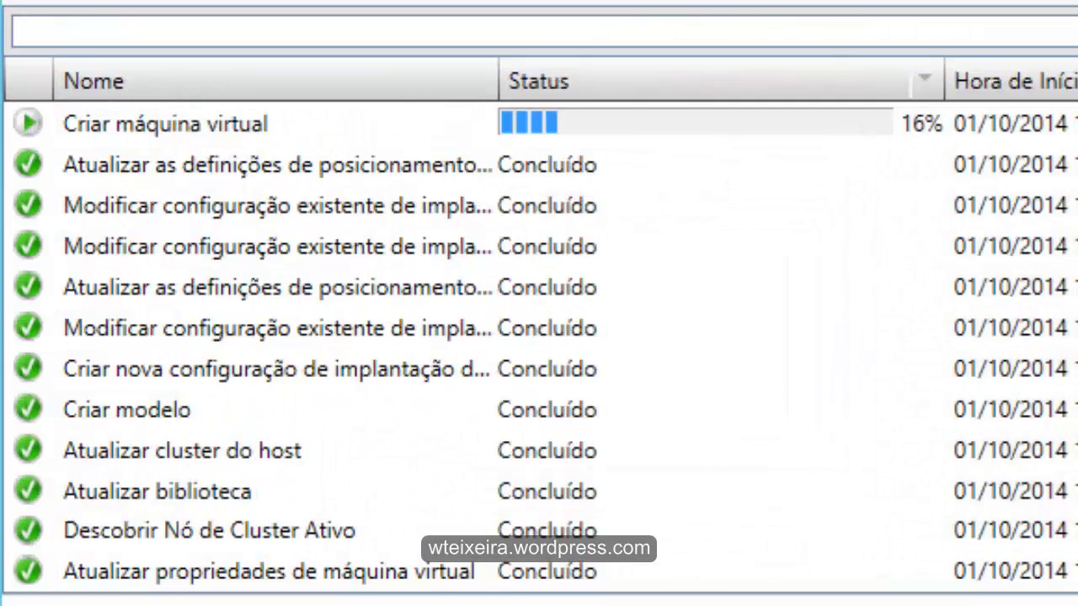
left_click(166, 123)
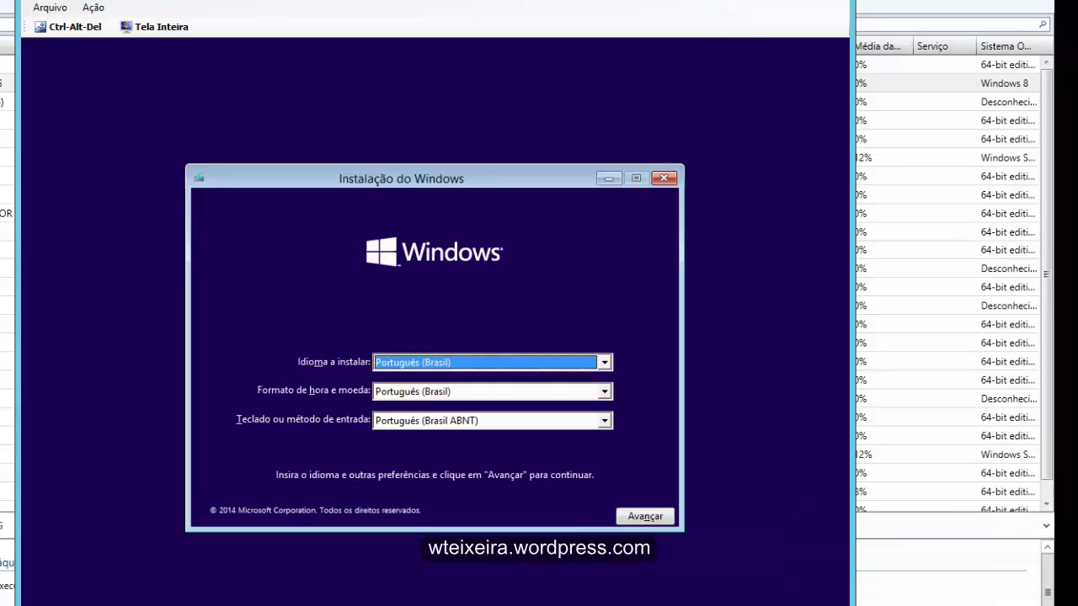
Choose the Português (Brasil ABNT2) keyboard layout and continue past the language settings
left_click(604, 421)
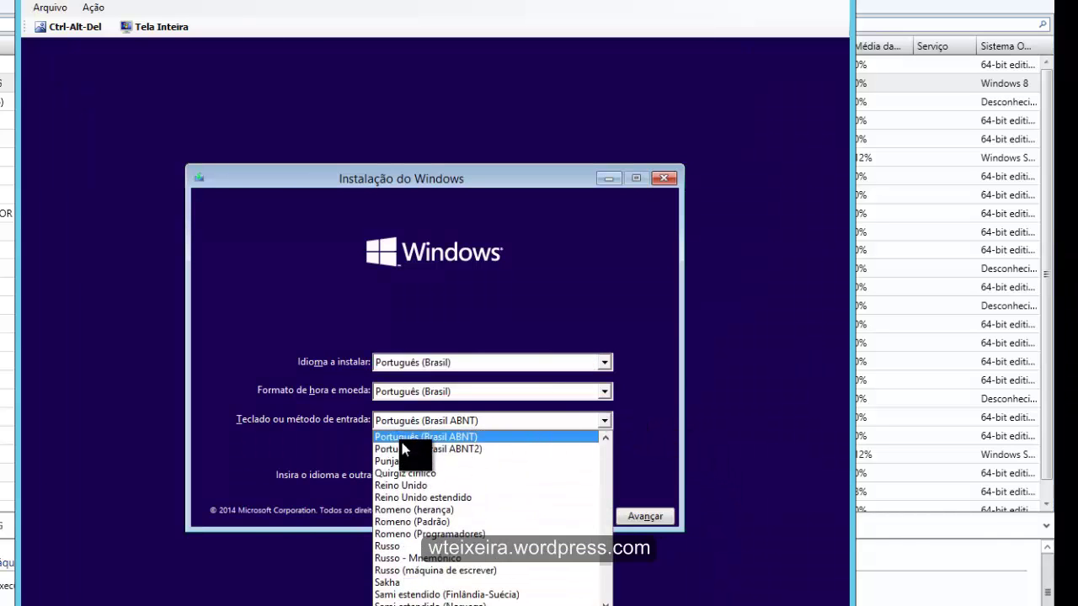
left_click(404, 450)
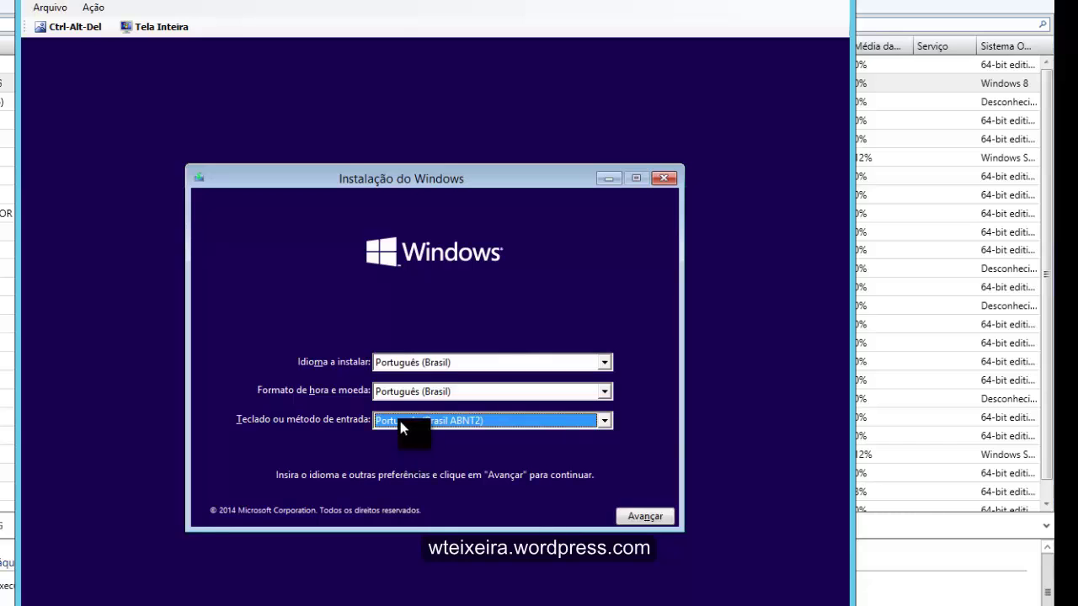
left_click(654, 517)
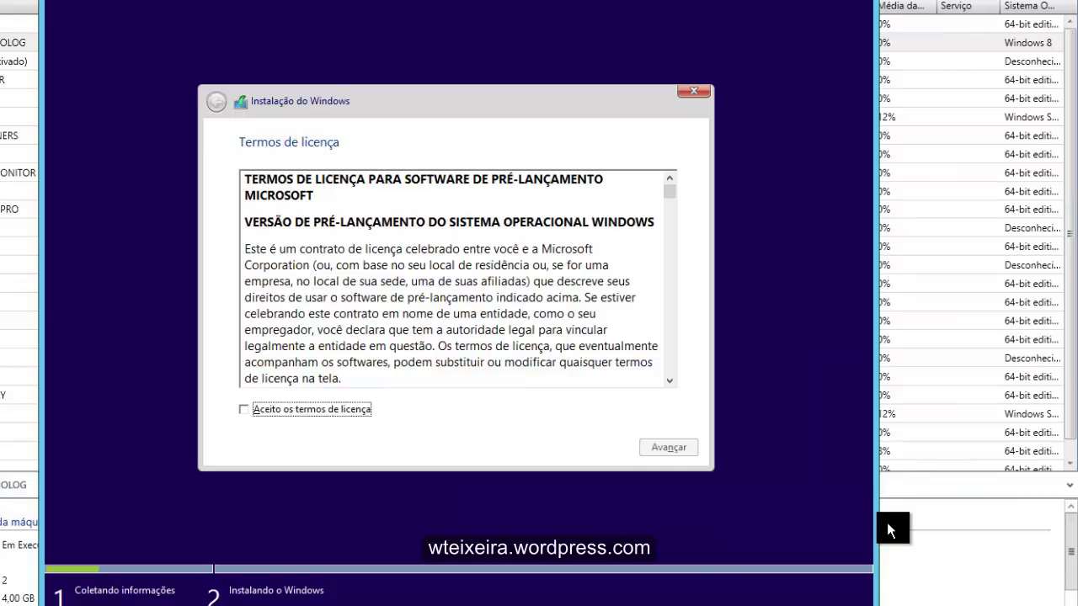
Accept the licence terms and choose the custom (Personalizada) installation
left_click(287, 410)
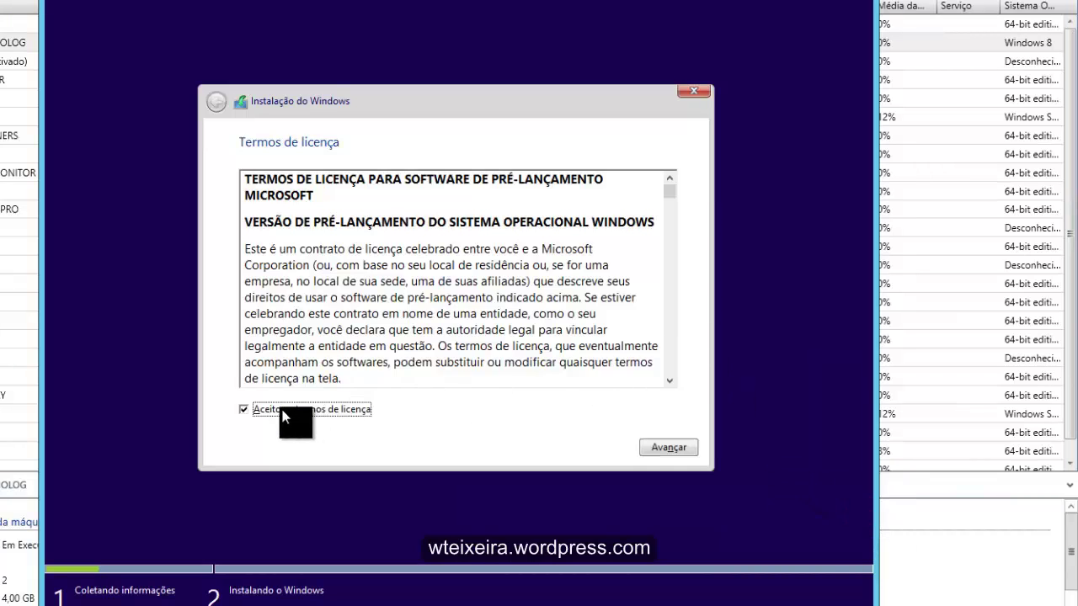
left_click(665, 447)
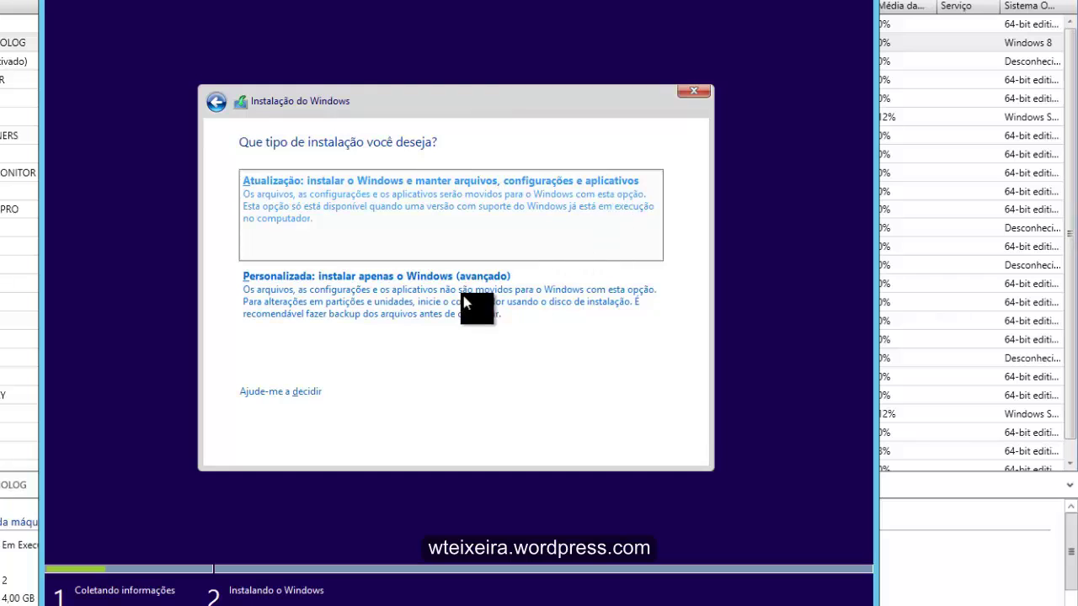
left_click(338, 299)
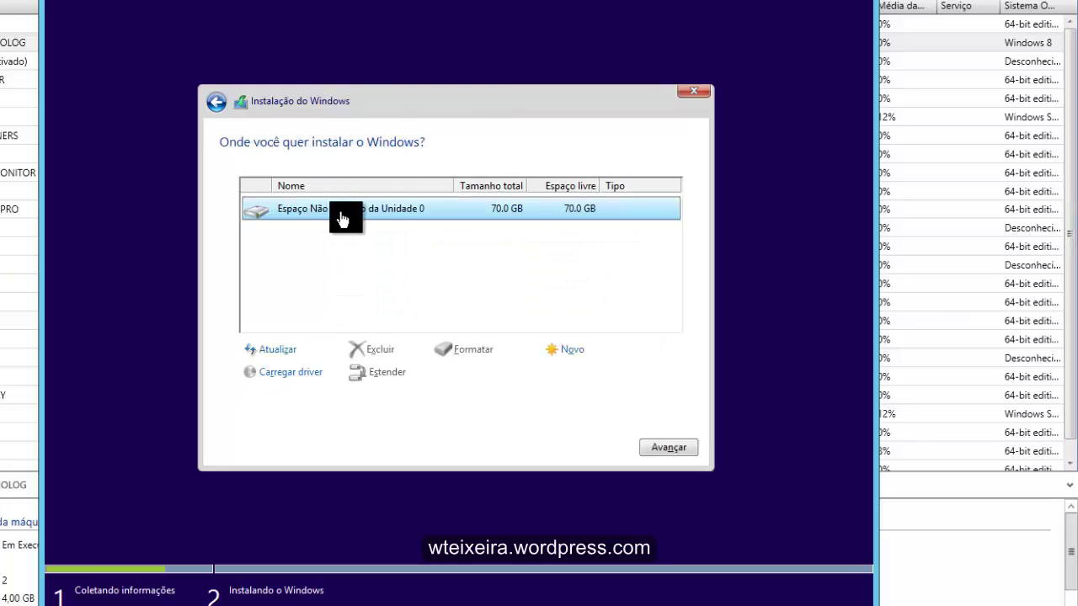
Install Windows on Drive 0's 70.0 GB unallocated space
left_click(674, 447)
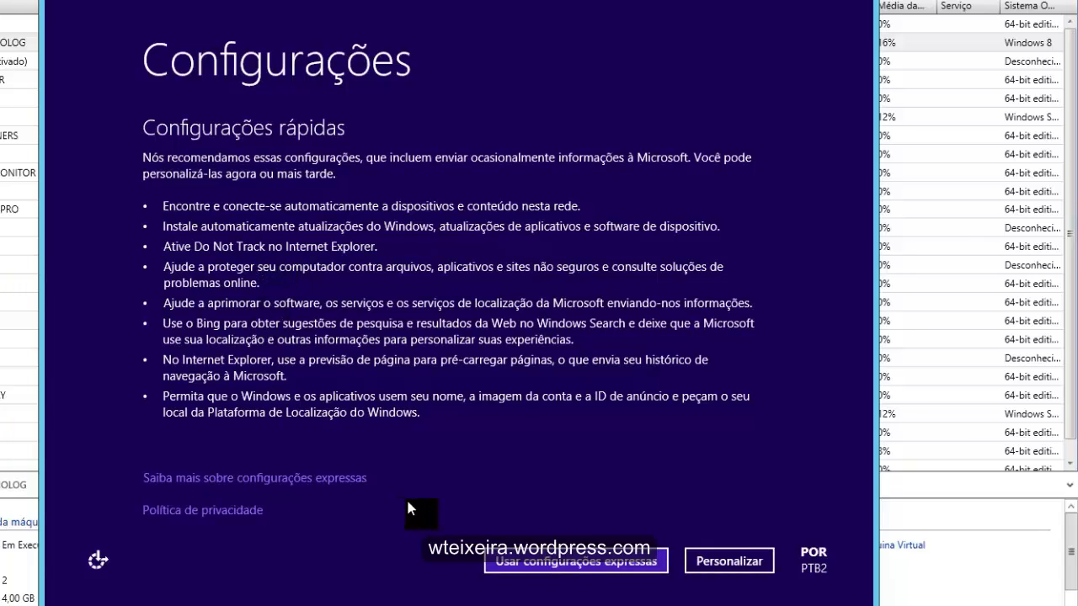
Accept the express settings and start a local account, entering its user name
left_click(568, 561)
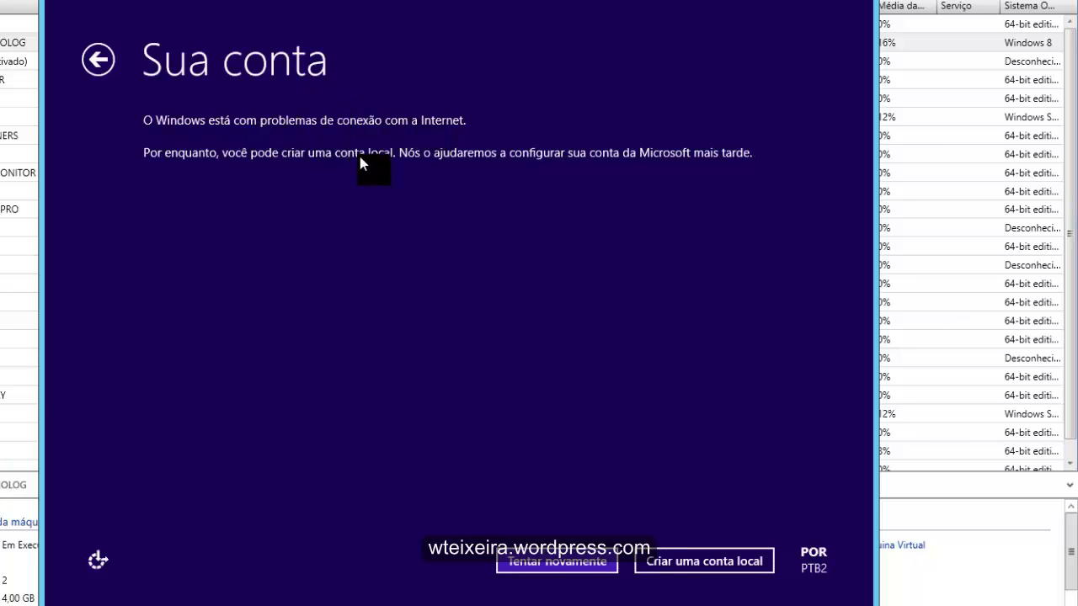
left_click(706, 561)
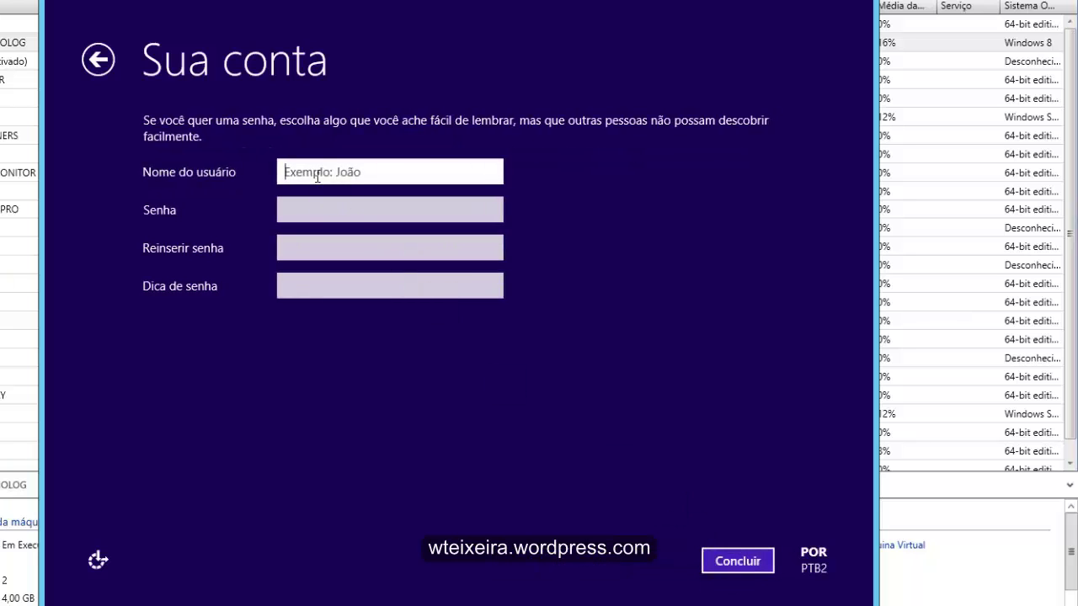
type("walter")
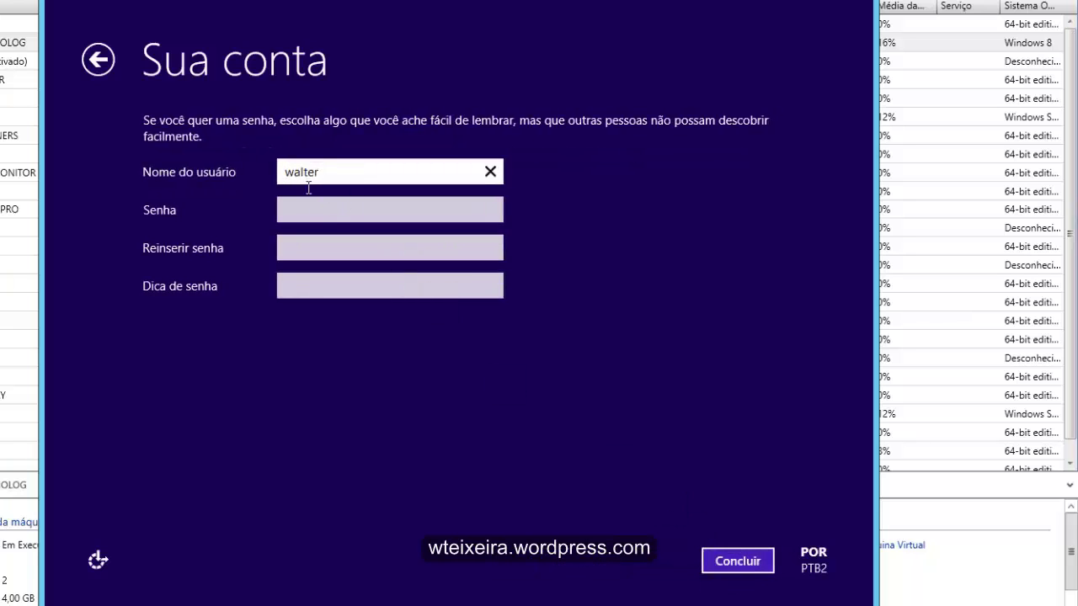
Enter and confirm the account password, add the hint 'default', and finish the account
left_click(308, 210)
type("********")
key("Tab")
type("********")
left_click(331, 286)
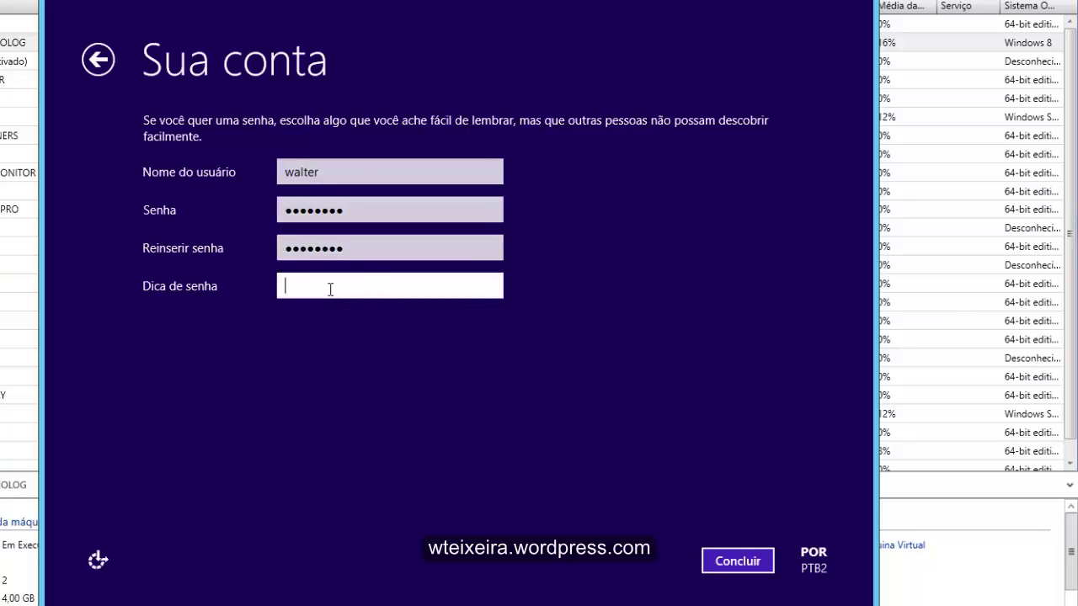
type("default")
left_click(742, 561)
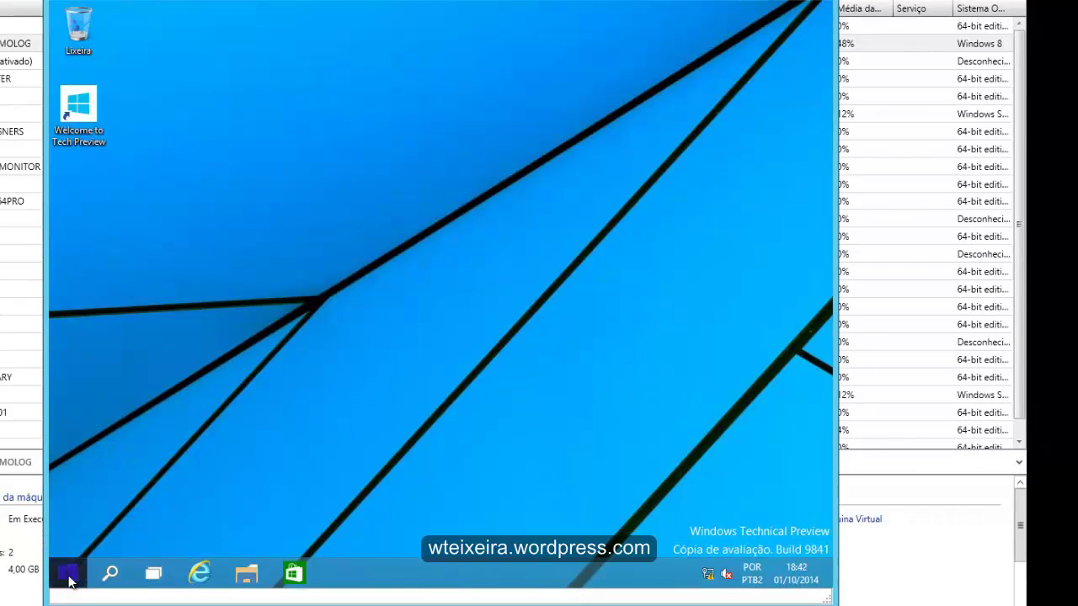
left_click(71, 576)
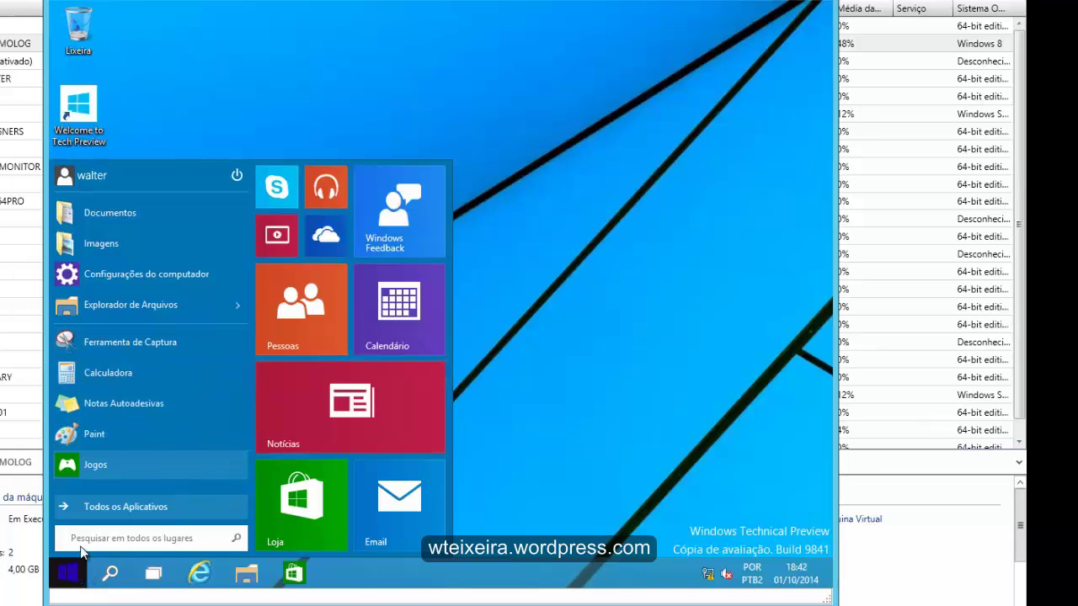
left_click(74, 507)
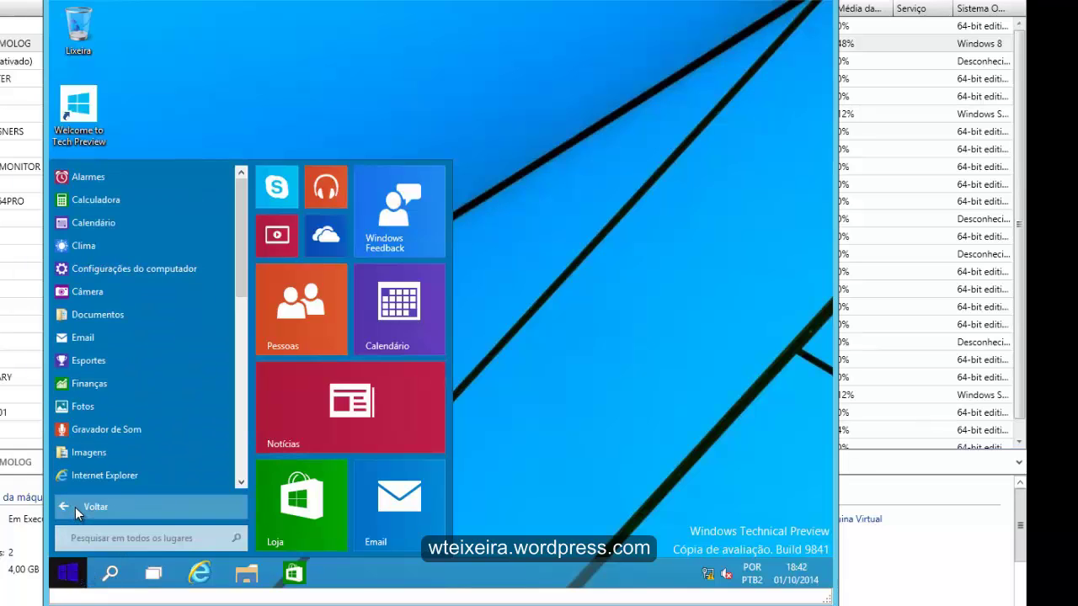
left_click_drag(243, 214, 247, 174)
left_click(263, 107)
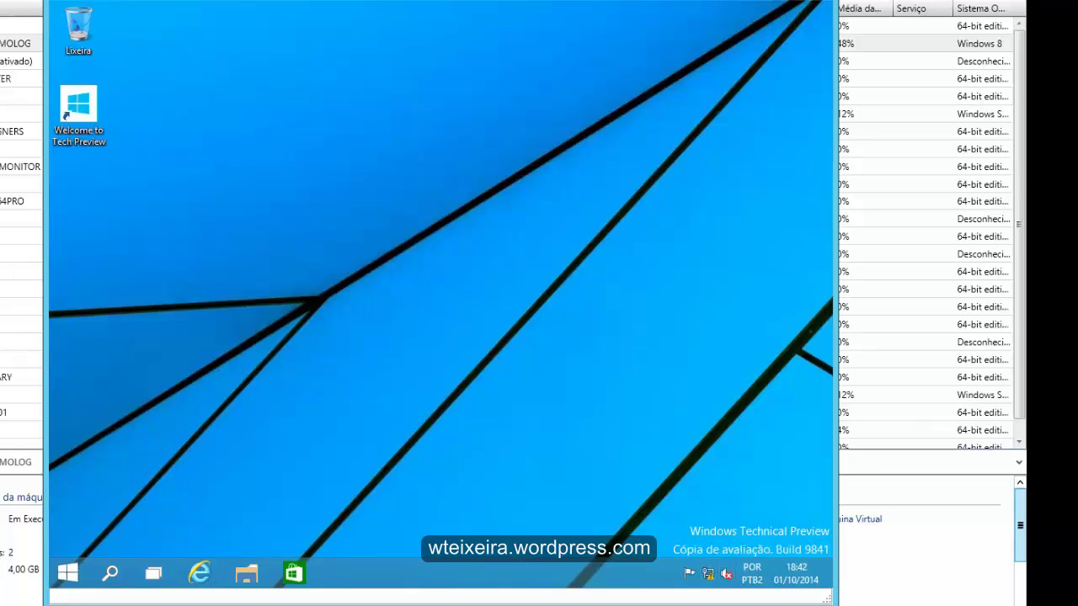
Open the Ethernet adapter's properties from the Network and Sharing Center
right_click(715, 575)
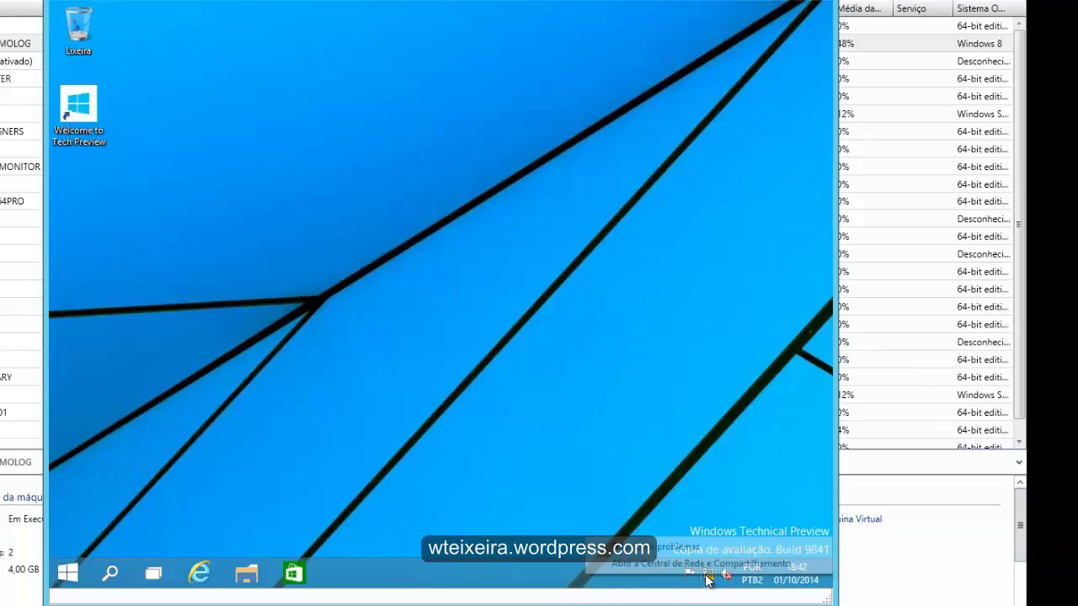
left_click(707, 565)
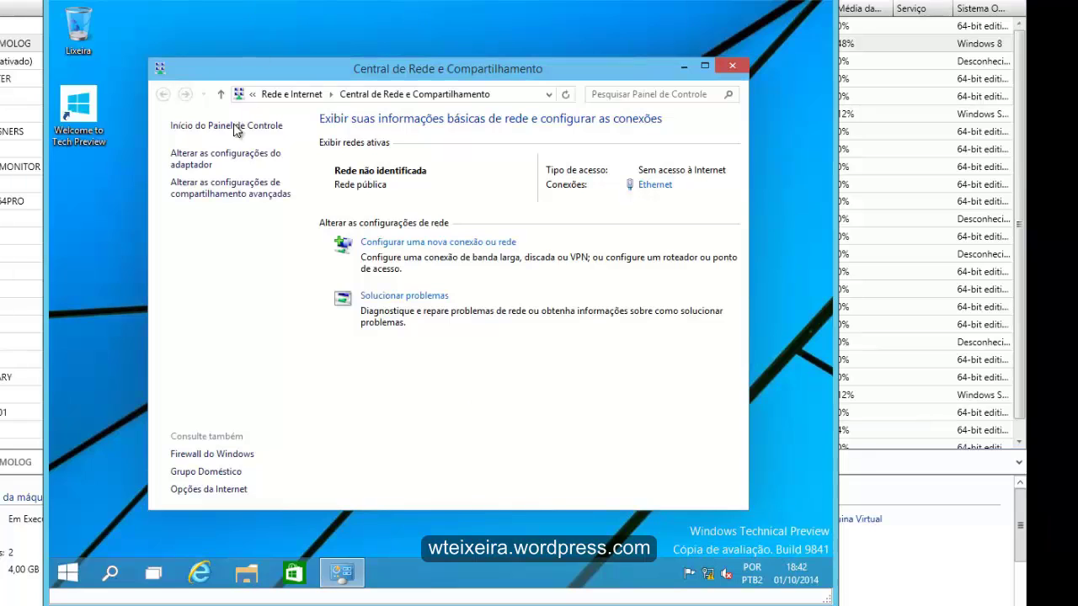
left_click(228, 158)
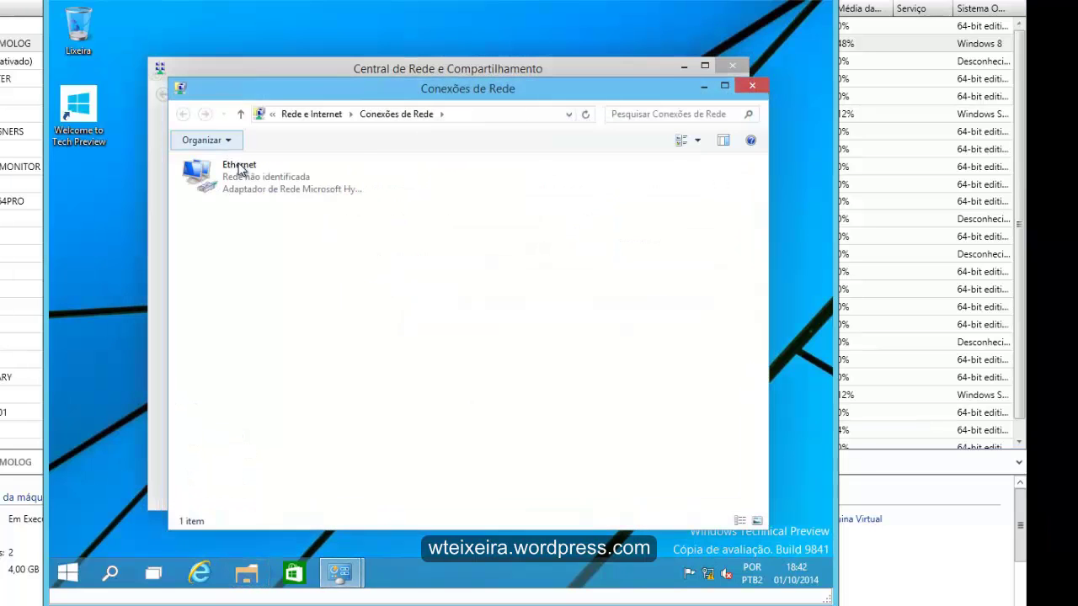
left_click(237, 168)
right_click(241, 167)
left_click(324, 307)
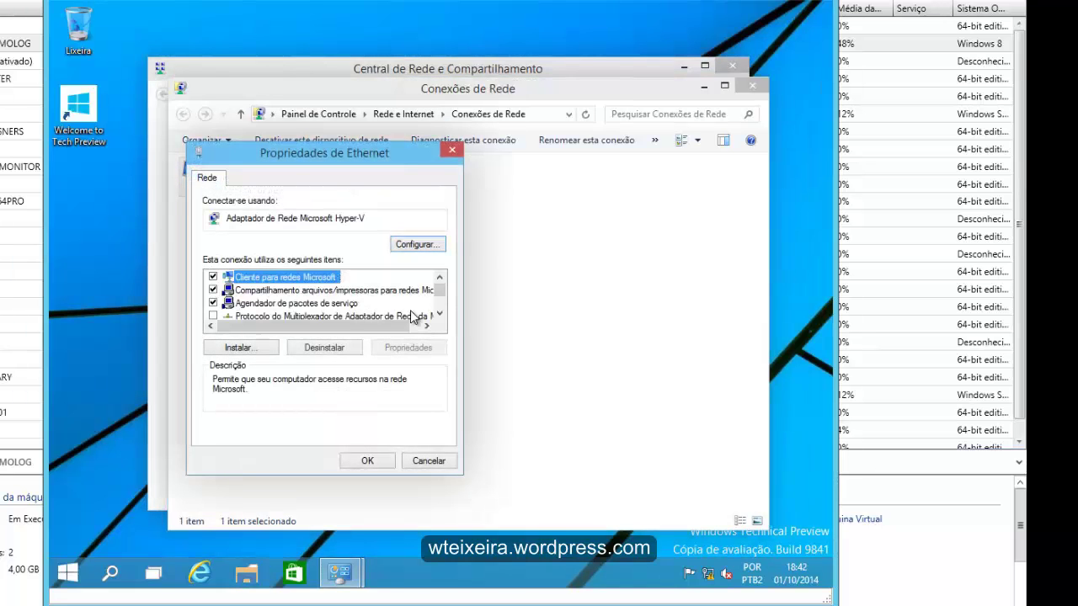
Review the TCP/IPv4 settings, then close the windows, declining network discovery
scroll(421, 305, "down", 2)
left_click(360, 305)
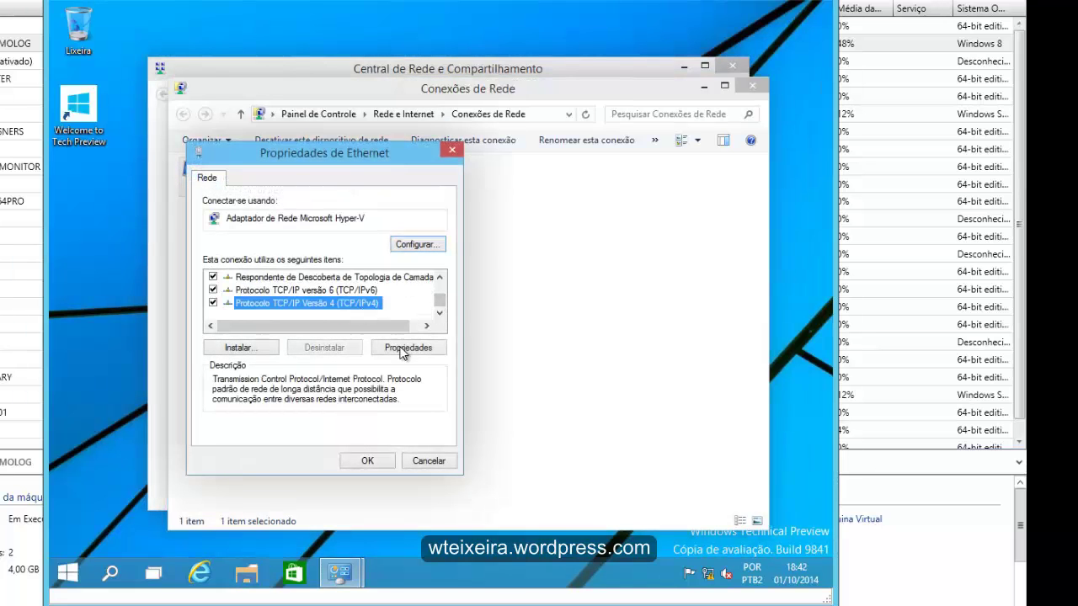
left_click(425, 348)
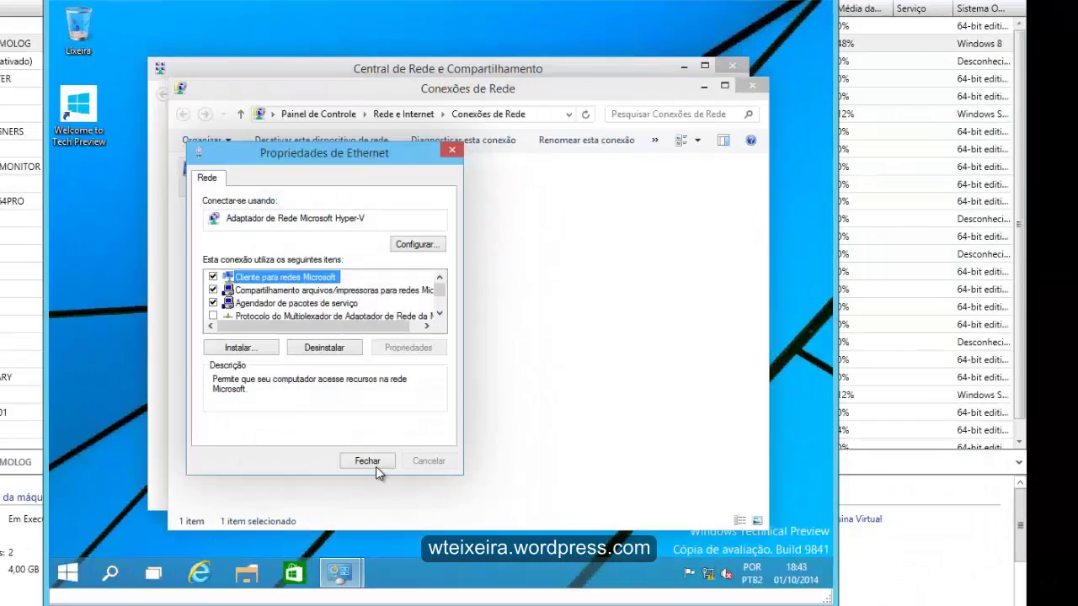
left_click(373, 461)
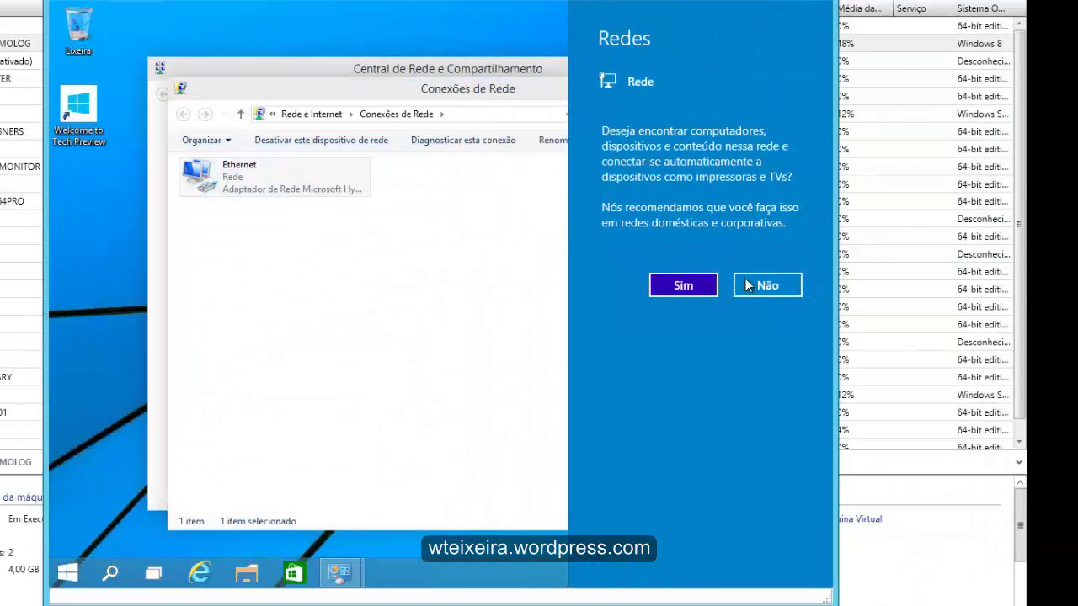
left_click(765, 285)
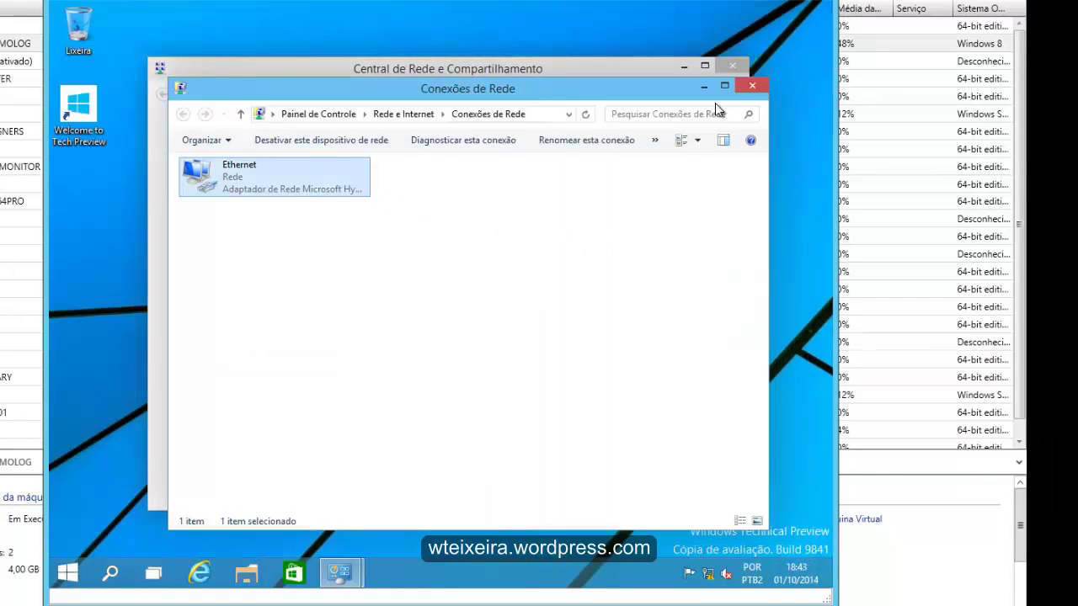
left_click(752, 86)
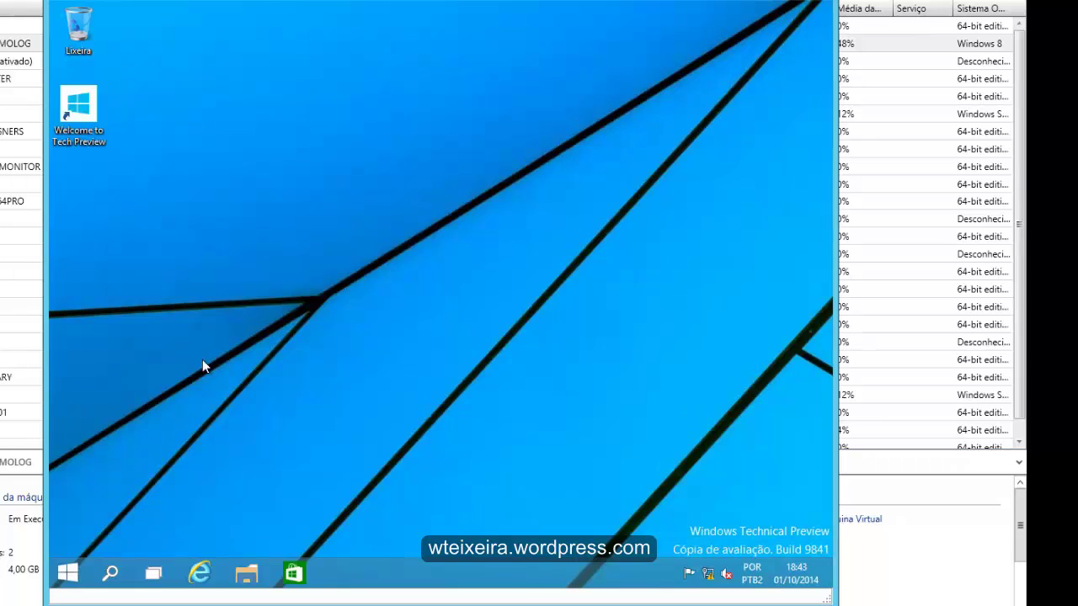
left_click(202, 574)
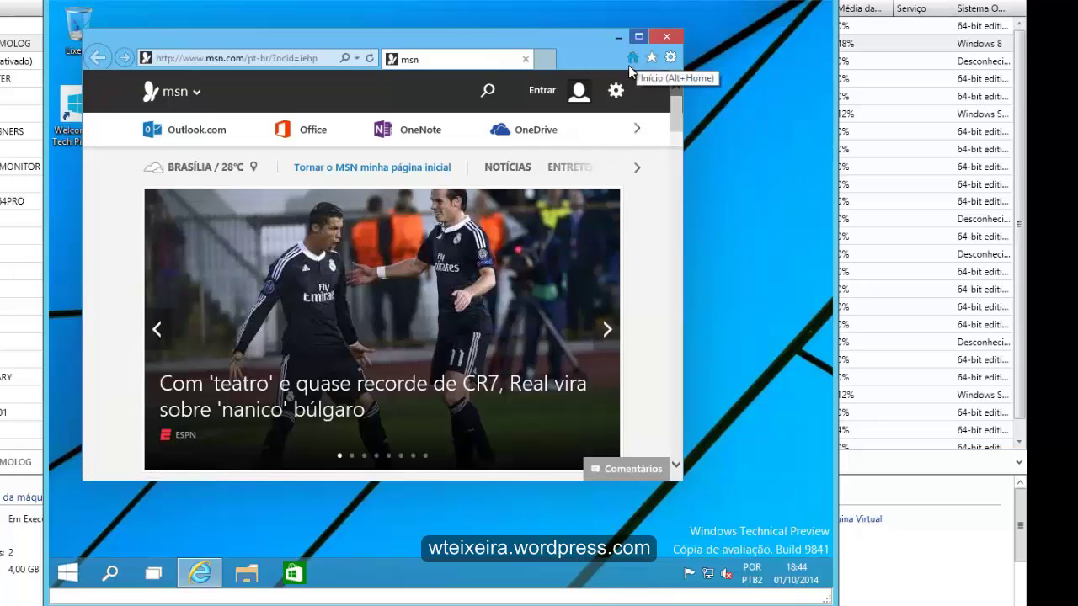
left_click(638, 38)
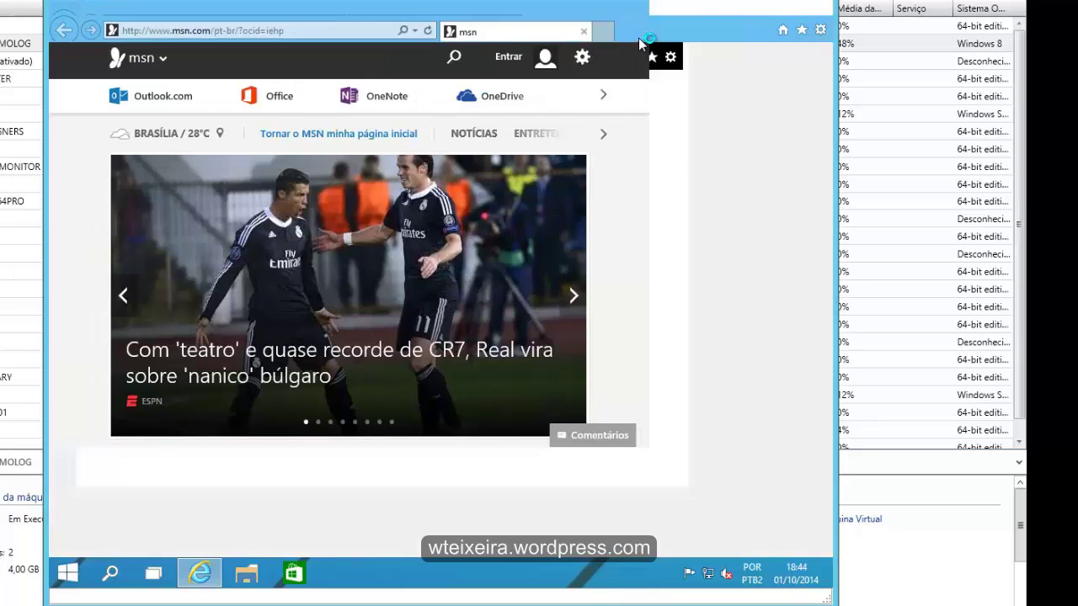
left_click(822, 29)
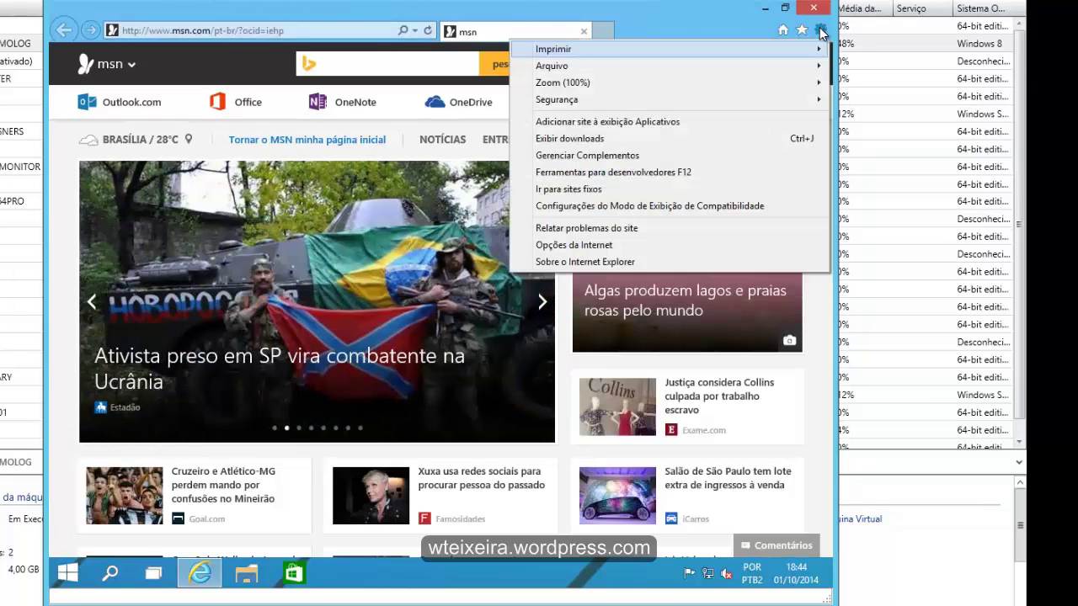
left_click(576, 262)
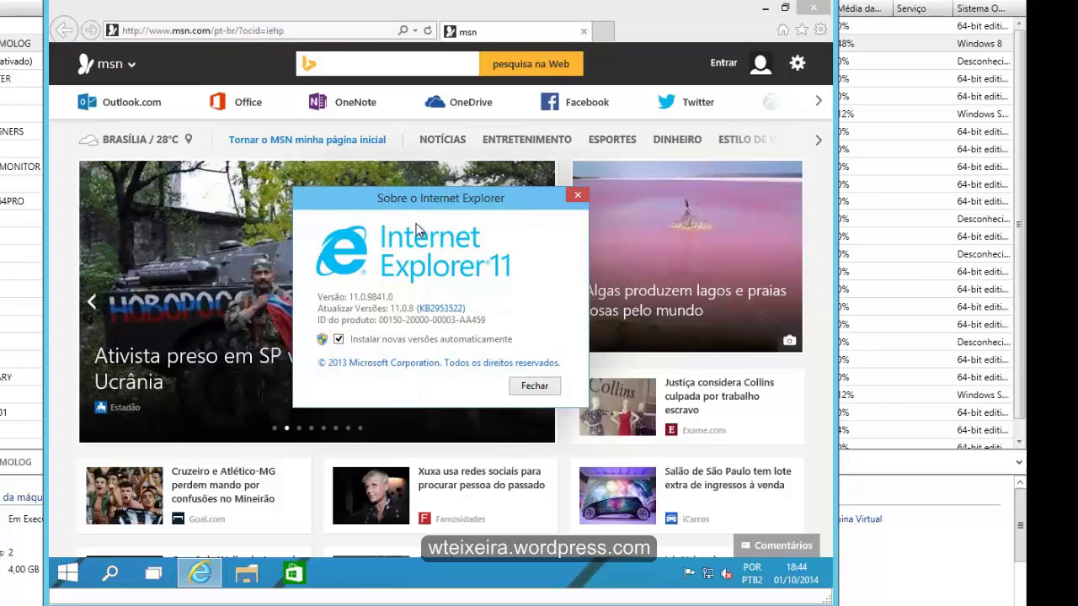
left_click(578, 197)
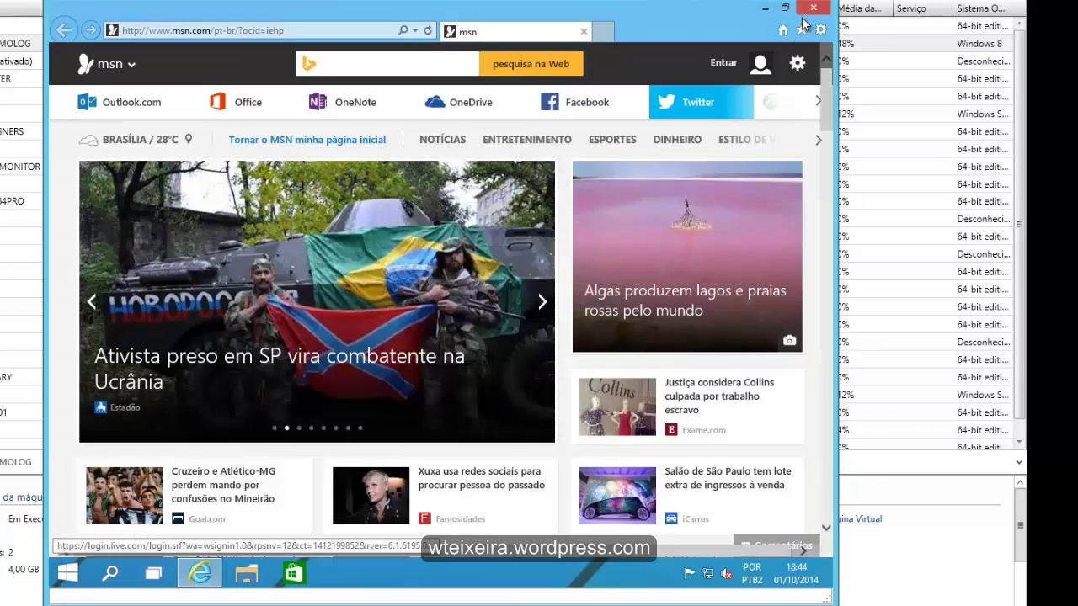
left_click(814, 10)
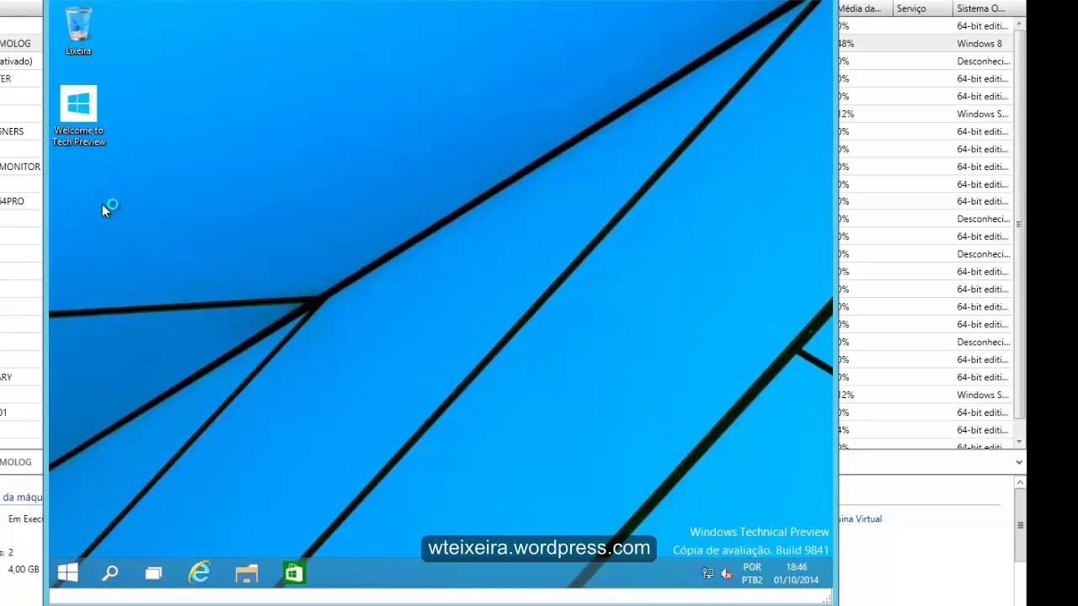
Open Welcome to Tech Preview, follow the Instruções link, and scroll through the how-to page
left_click(82, 109)
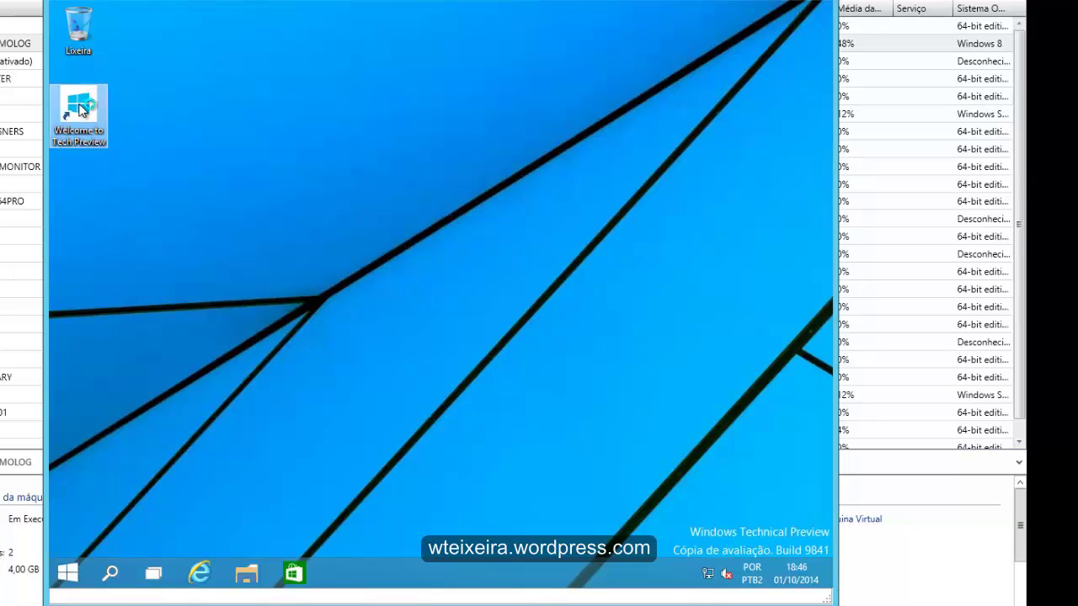
double_click(82, 109)
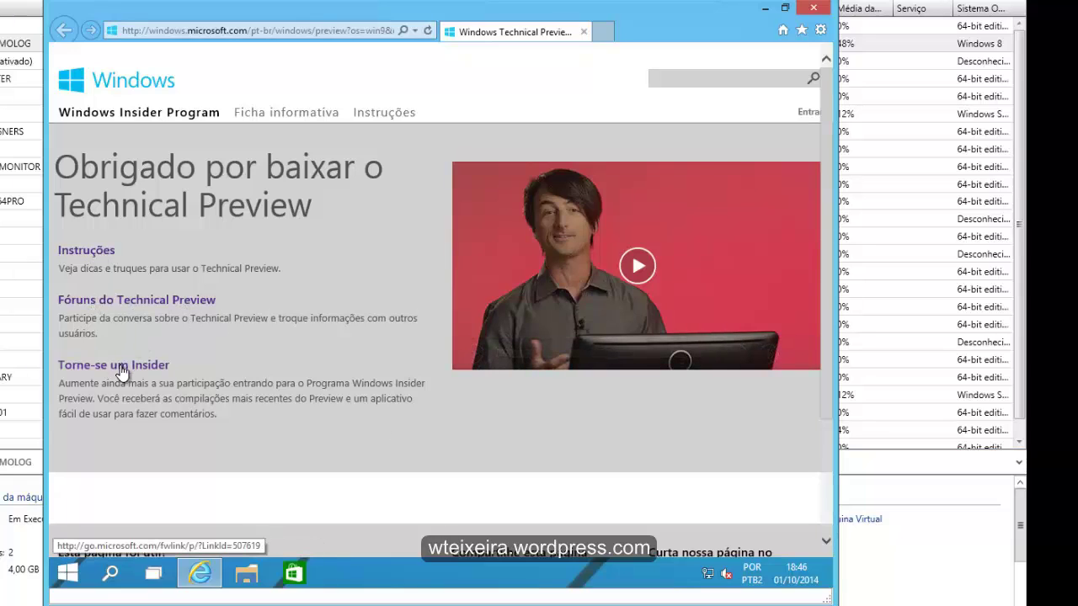
left_click(83, 252)
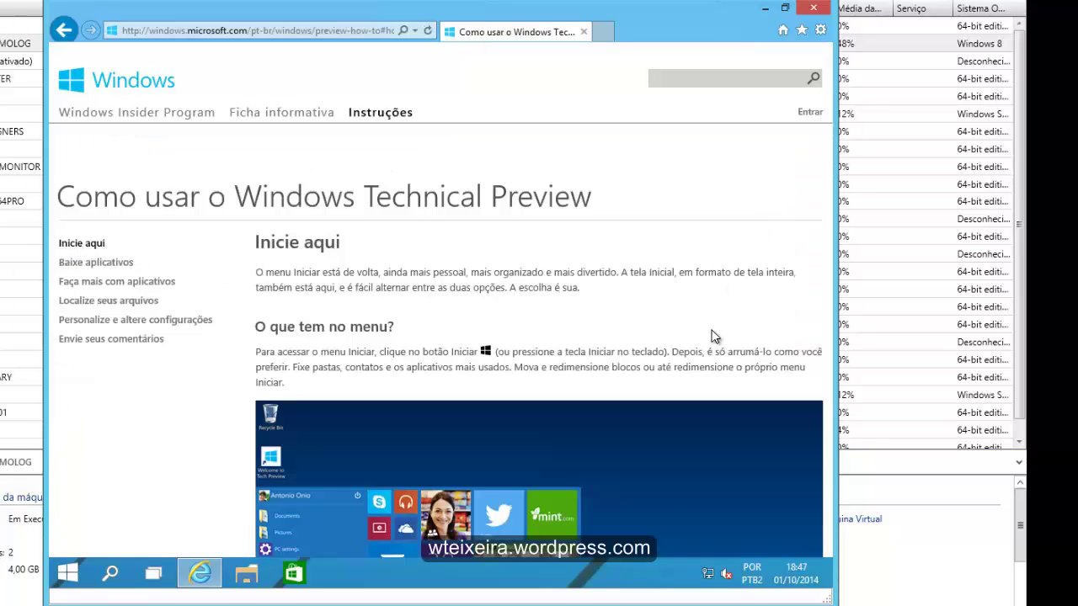
scroll(712, 336, "down", 3)
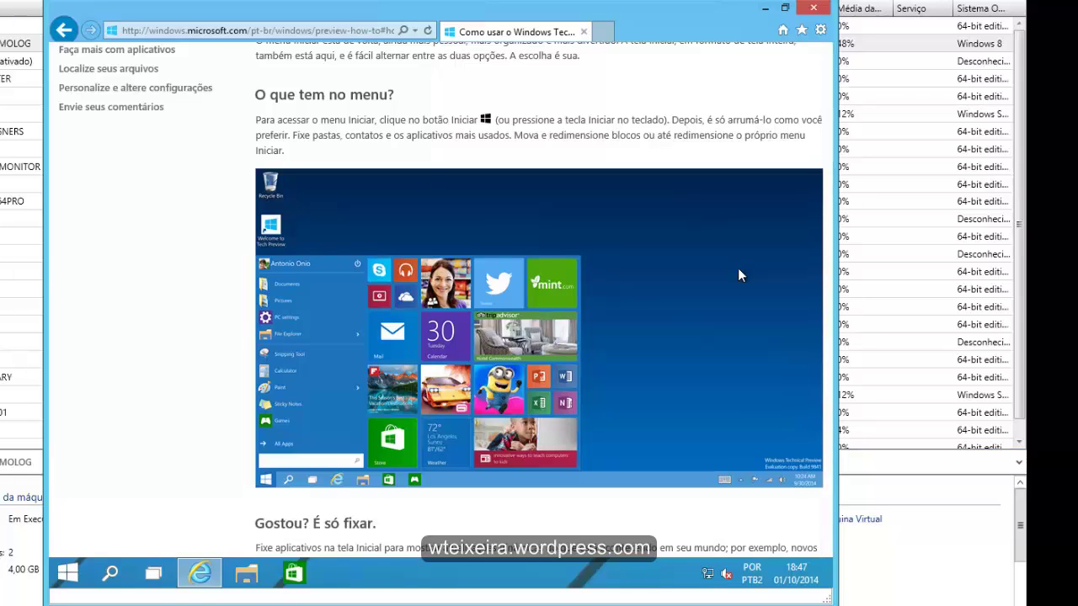
scroll(739, 269, "down", 3)
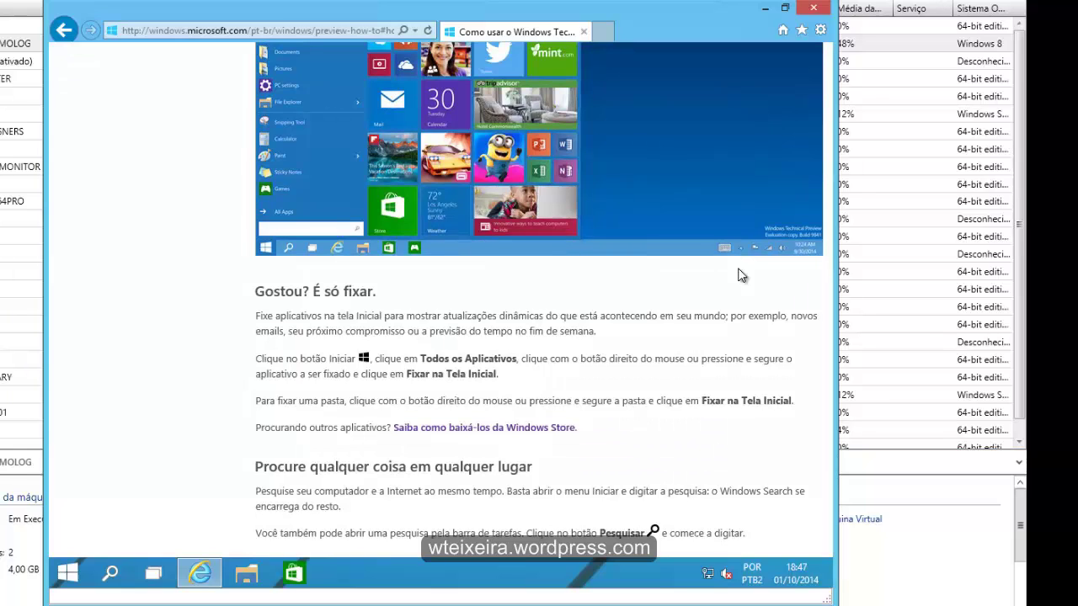
scroll(738, 276, "down", 5)
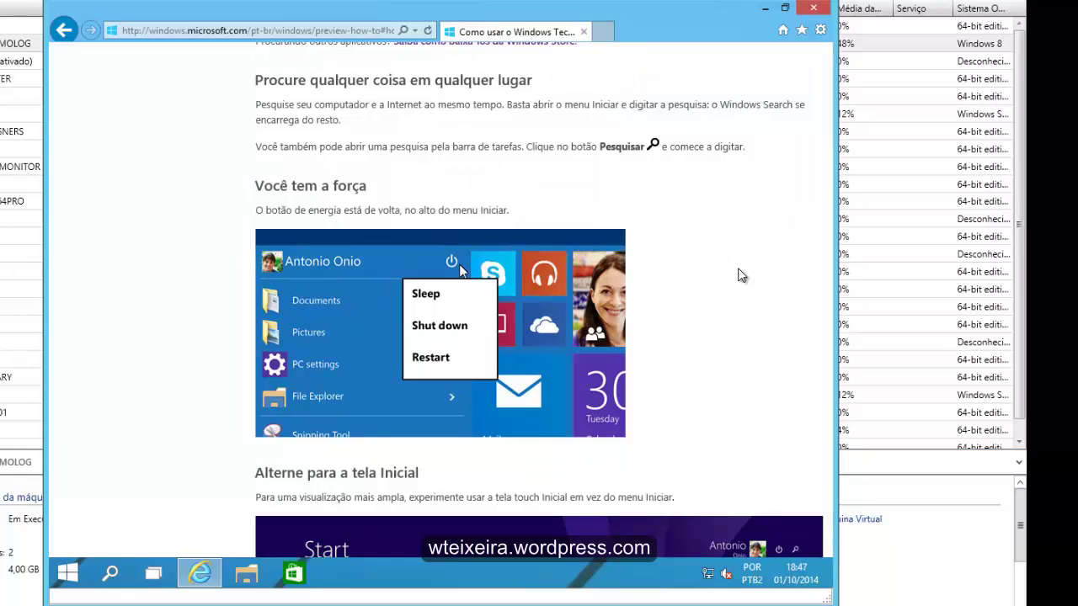
scroll(739, 276, "down", 3)
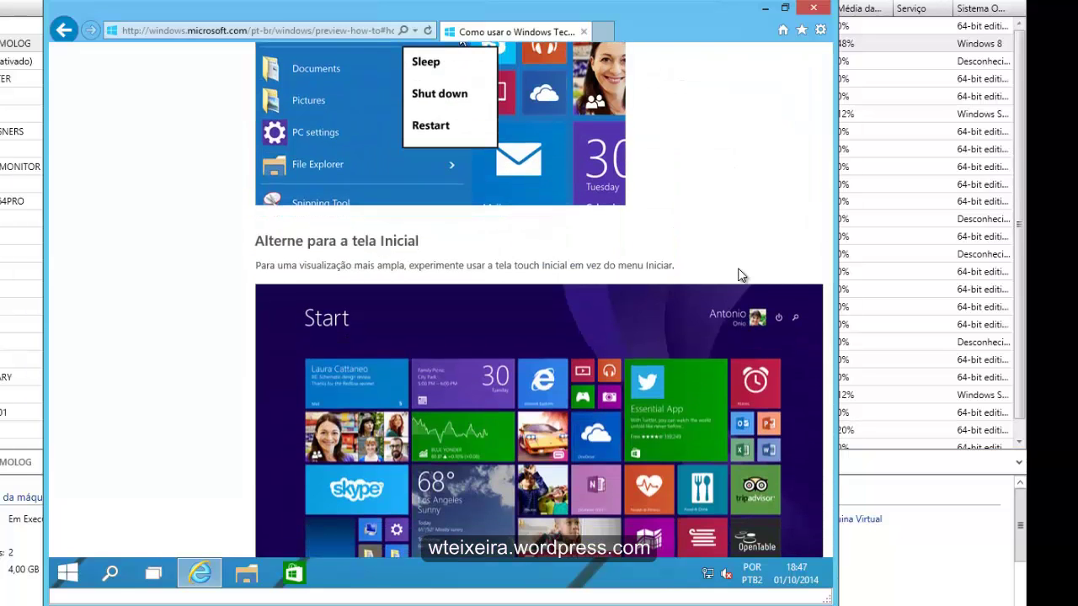
Search 'propried' and view the Start menu tab of the taskbar and Start menu properties
scroll(739, 275, "down", 5)
left_click(68, 573)
type("propried")
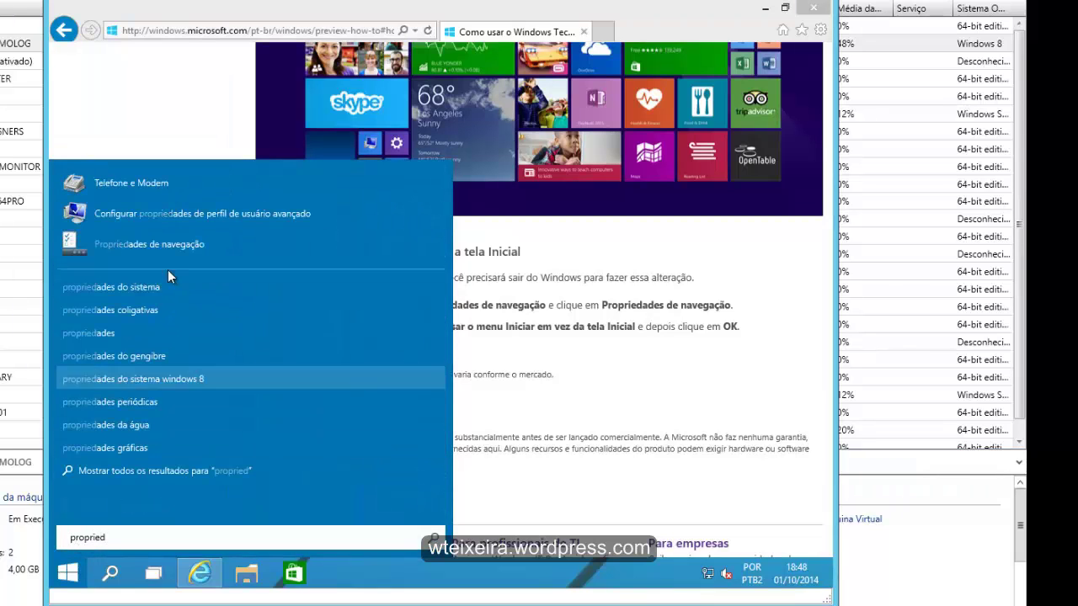
left_click(157, 247)
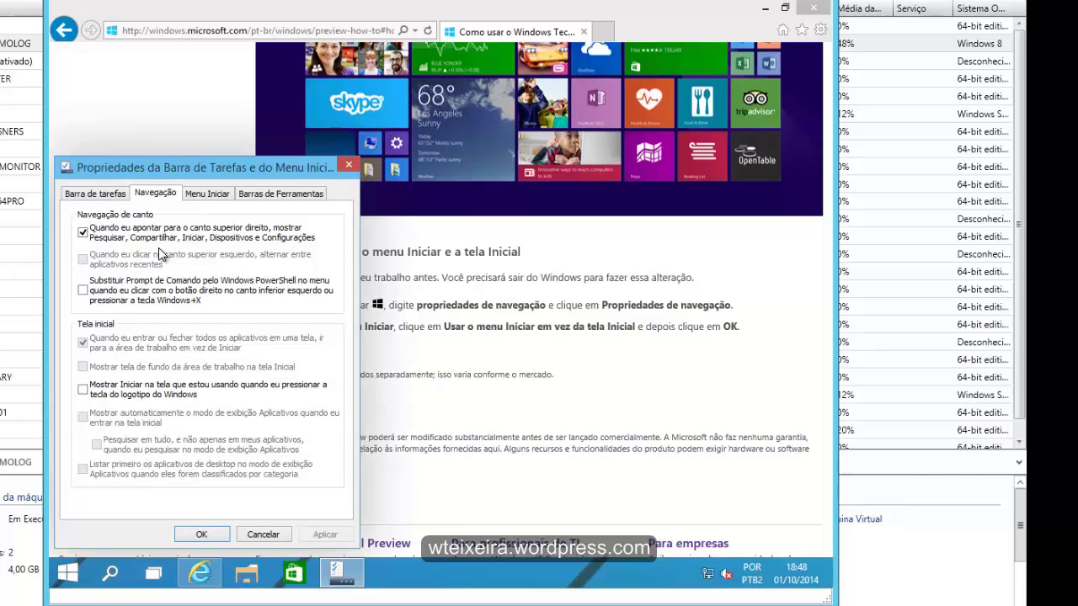
left_click_drag(242, 172, 300, 205)
left_click(437, 98)
Close the properties dialog and Internet Explorer
left_click(357, 202)
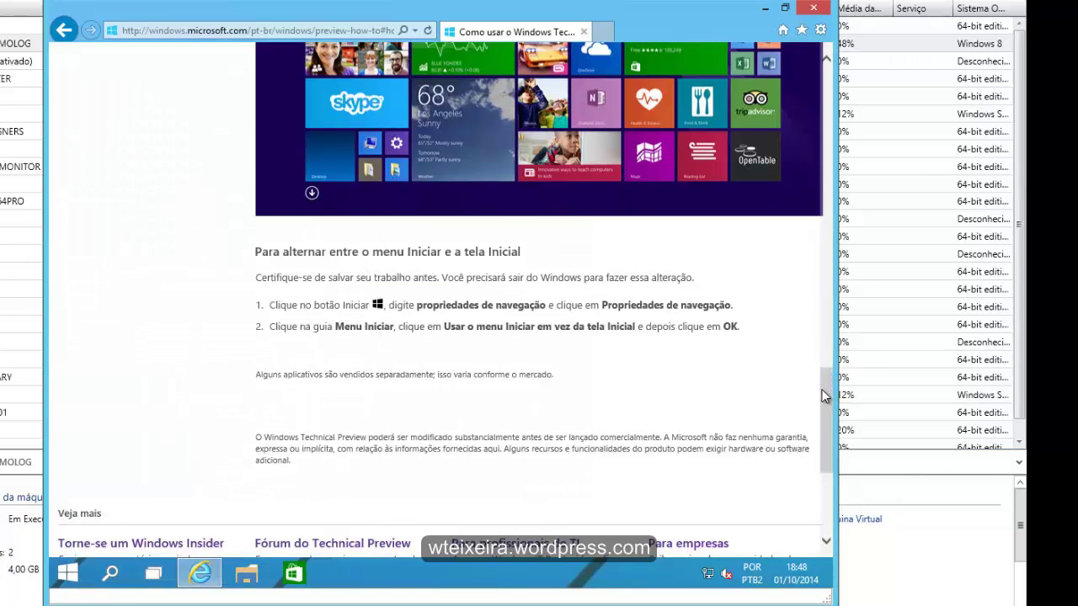
left_click_drag(825, 409, 838, 96)
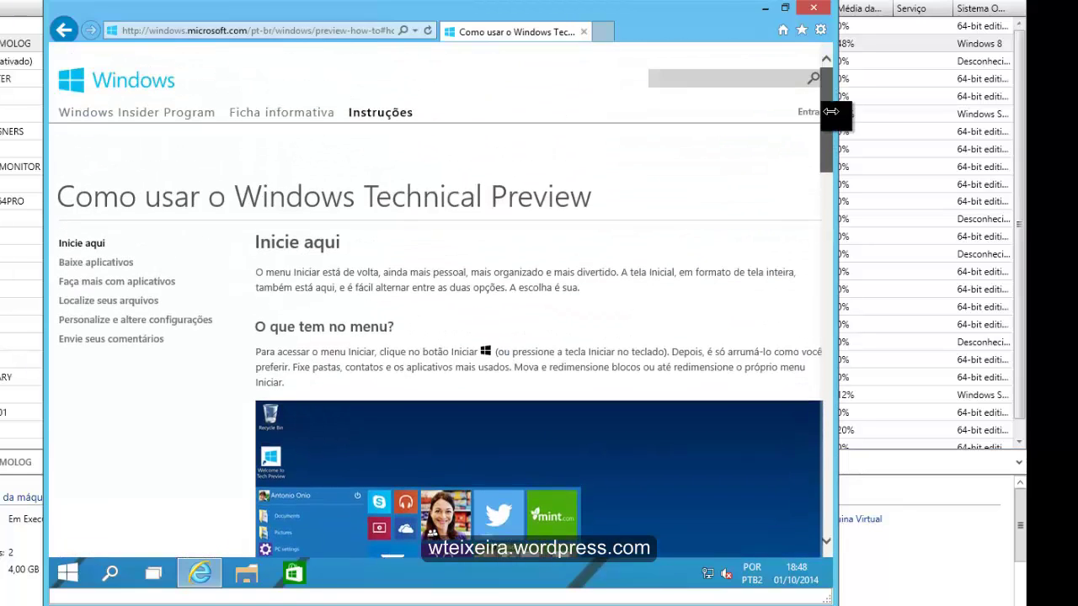
left_click(814, 10)
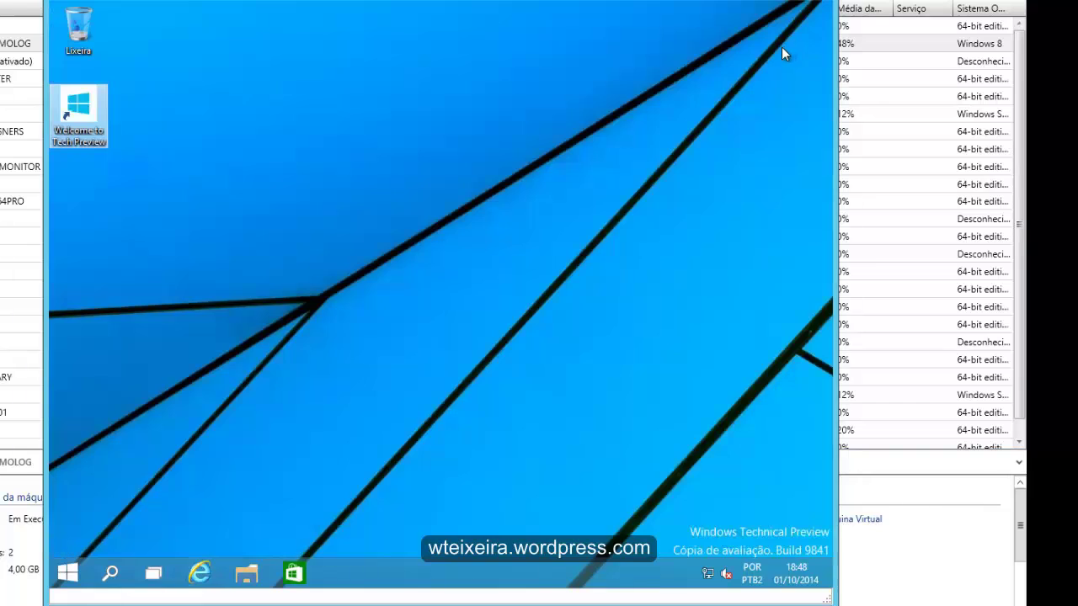